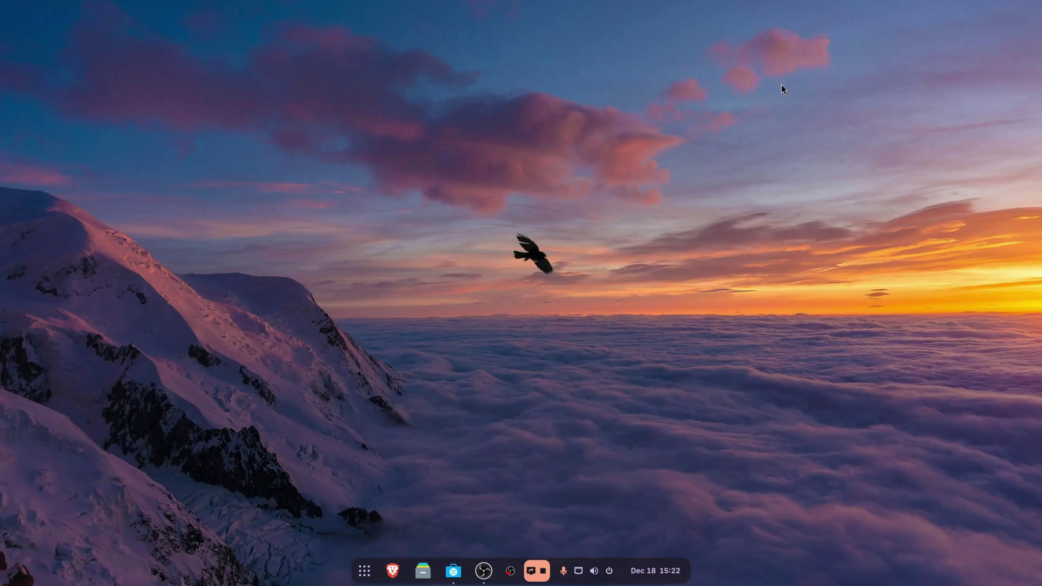
Open Settings' About page to view Zorin OS 18 Core, Ryzen 7 3700X, 32 GiB memory and 2.3 TB disk.
left_click(364, 570)
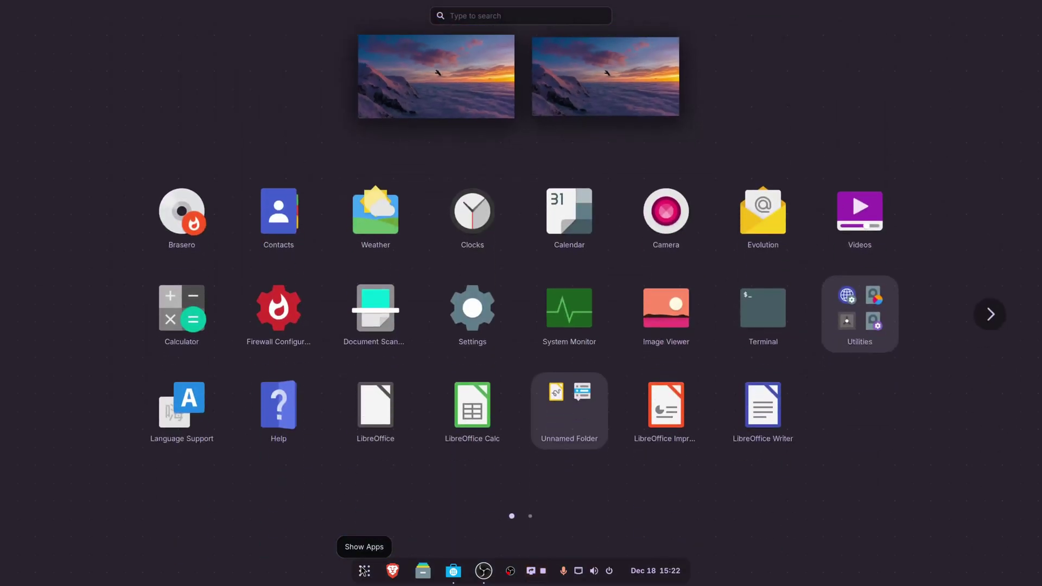
left_click(486, 307)
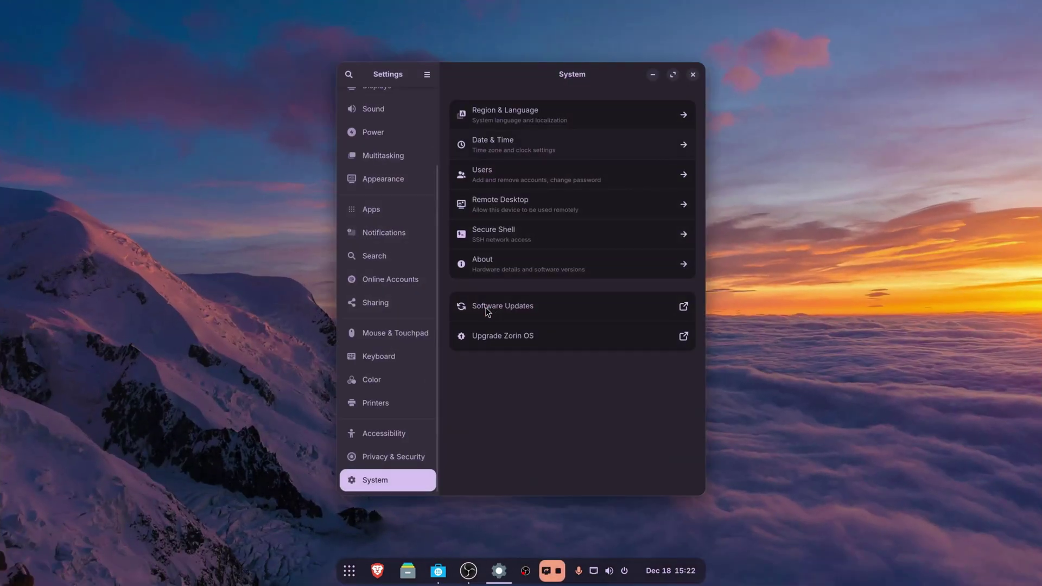
left_click(521, 274)
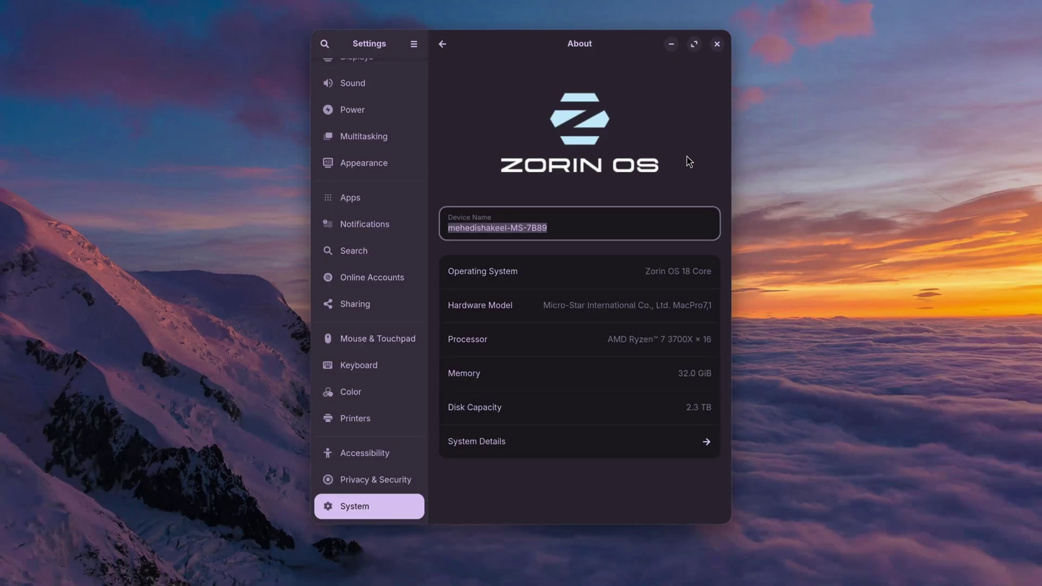
Close Settings and bring up the Windows App Support listing in the Software store.
left_click(717, 45)
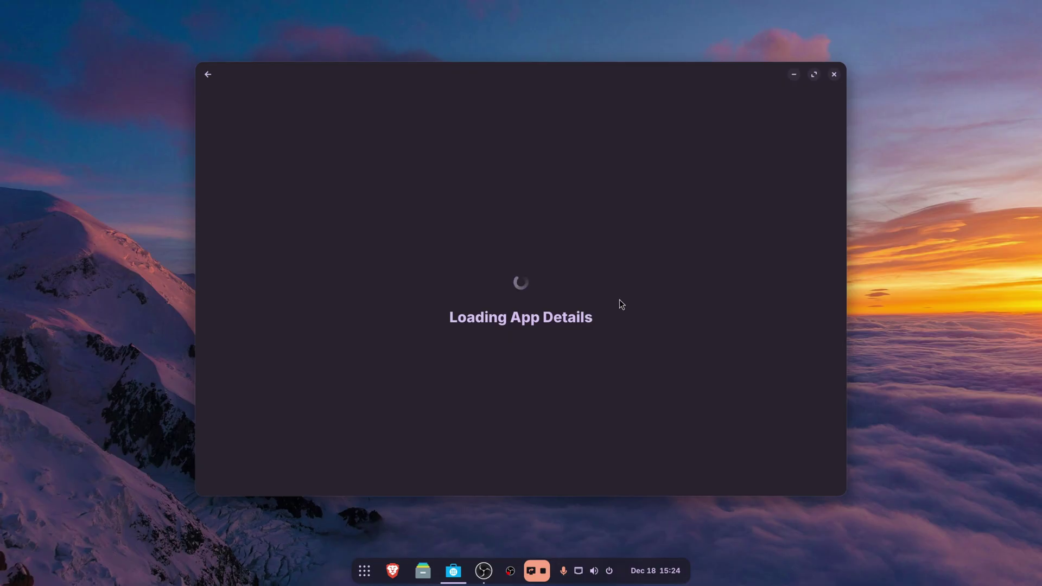
In Brave, search Google for 7zip, open the 7-zip.org download page, and add a new tab.
left_click(395, 580)
type("google.com")
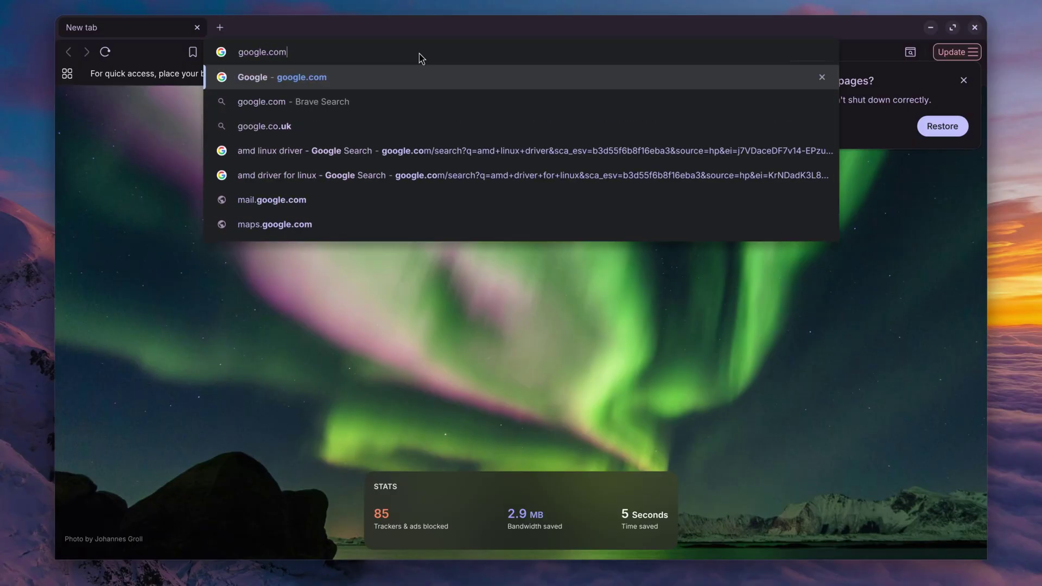
key("Return")
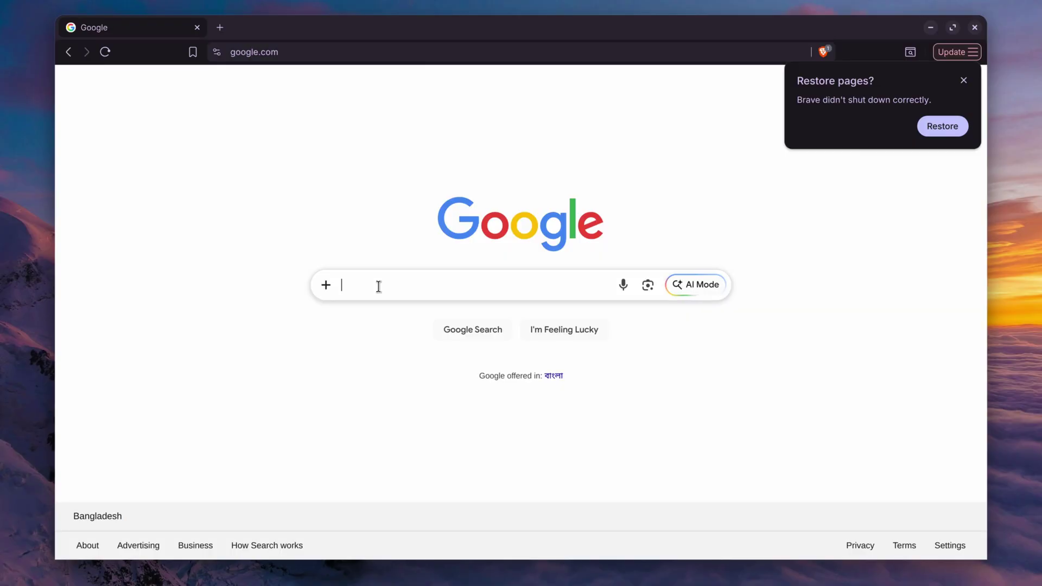
type("7zip")
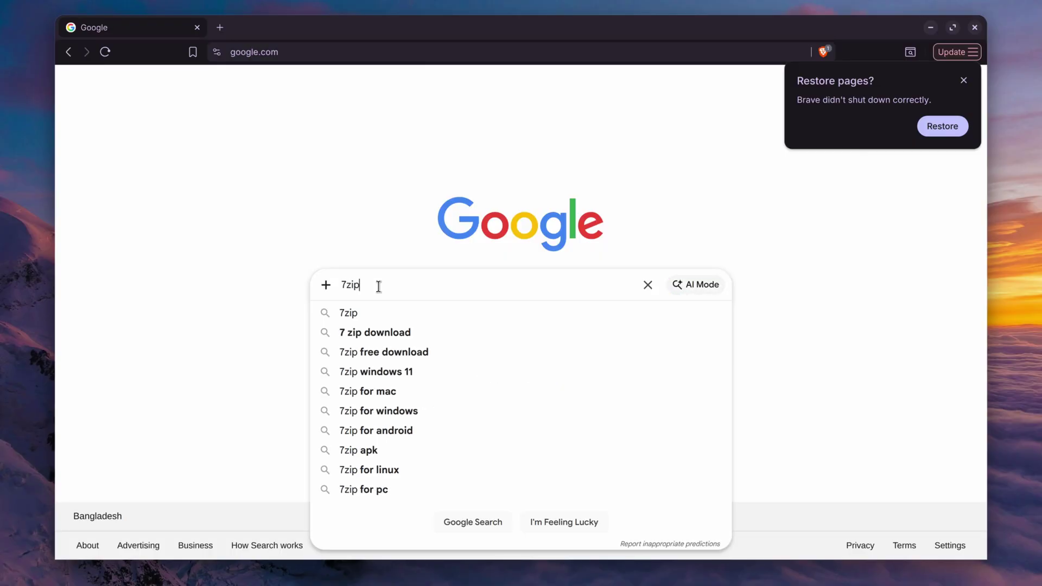
key("Return")
left_click(212, 265)
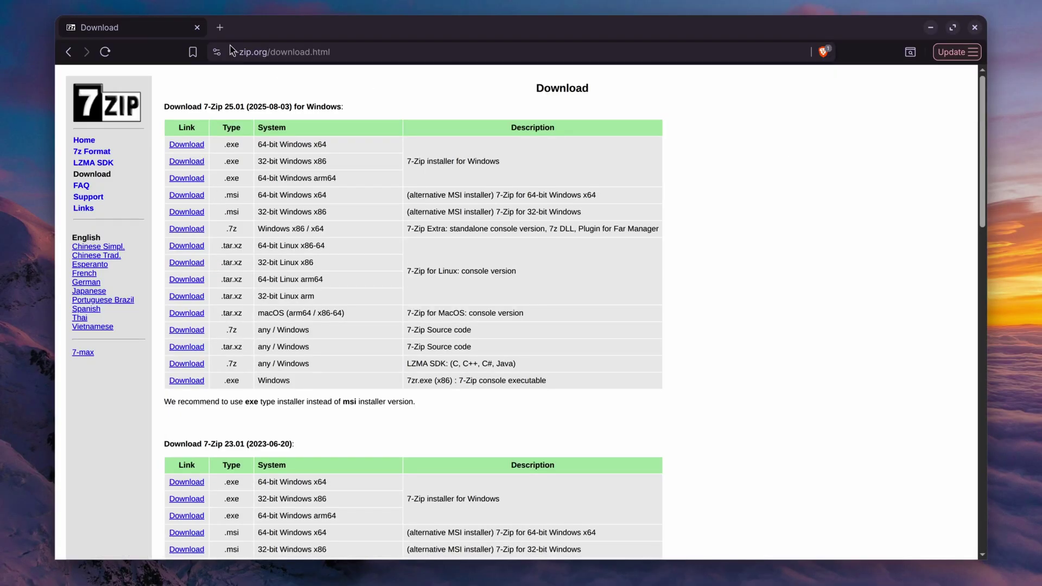
left_click(220, 27)
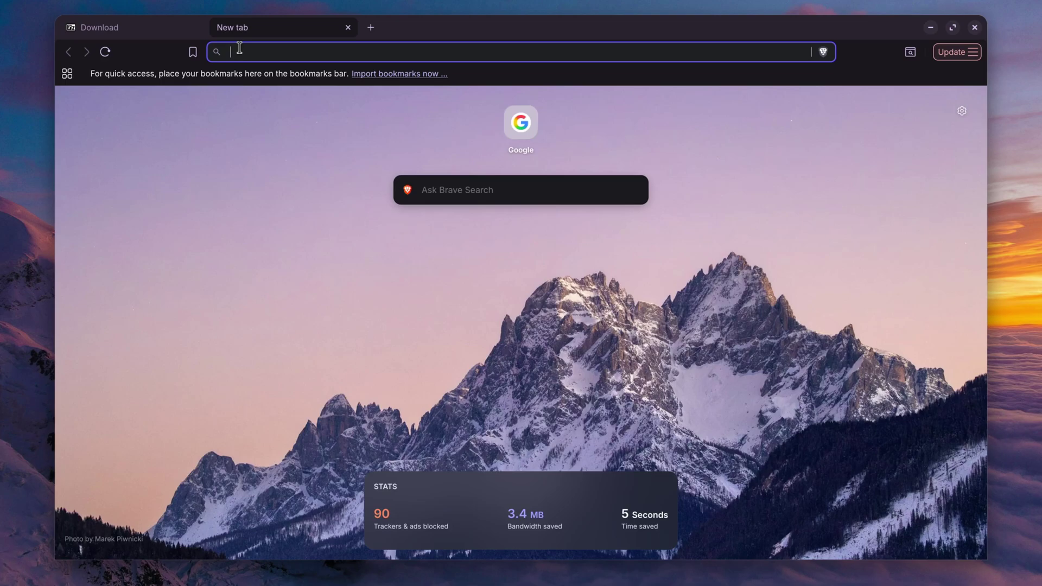
Search vlc and download the VLC 3.0.21 win32 installer (41.1 MB) from videolan.org.
type("vlc")
key("Return")
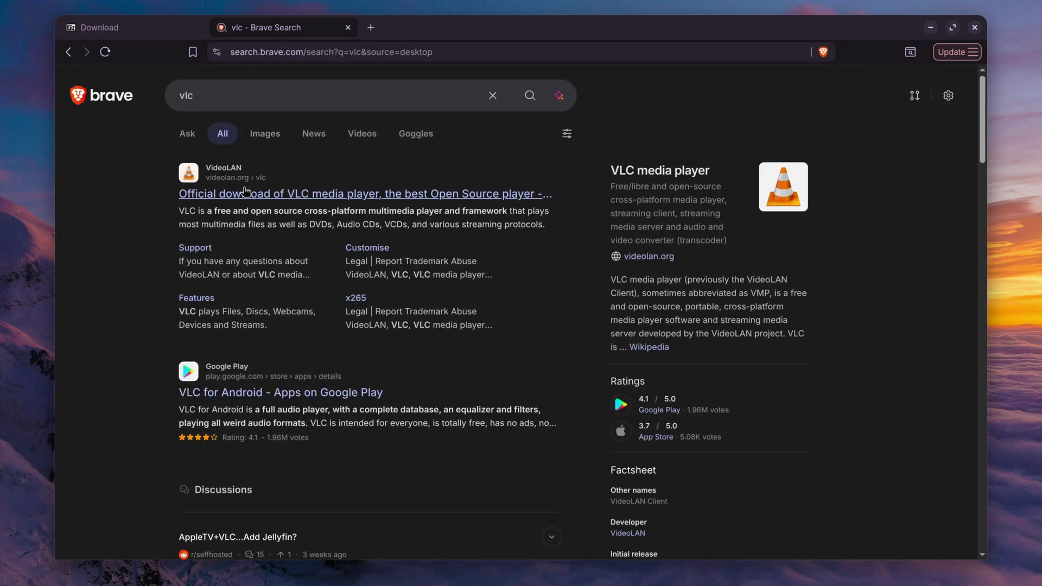
left_click(243, 180)
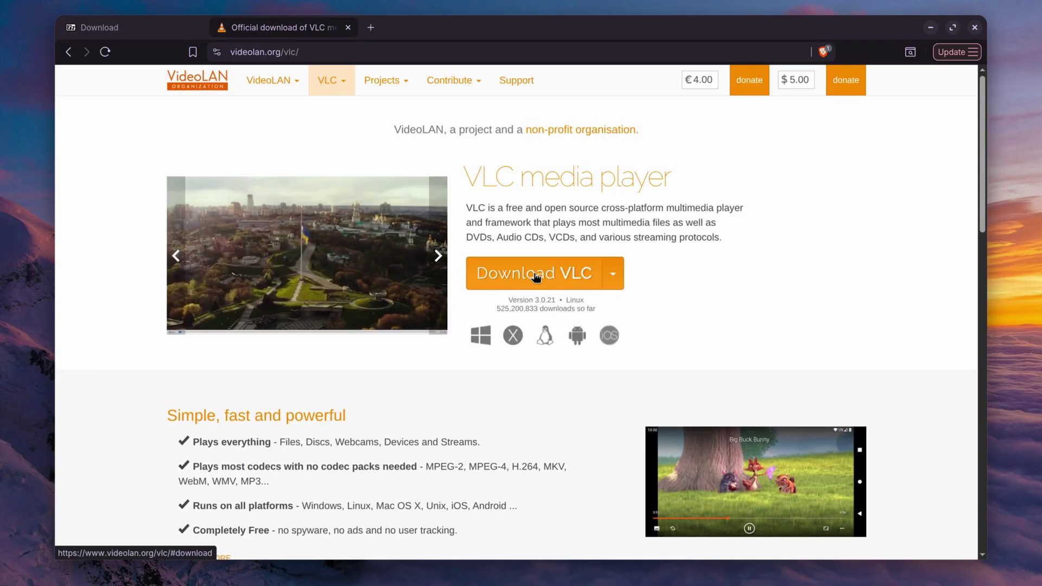
left_click(536, 277)
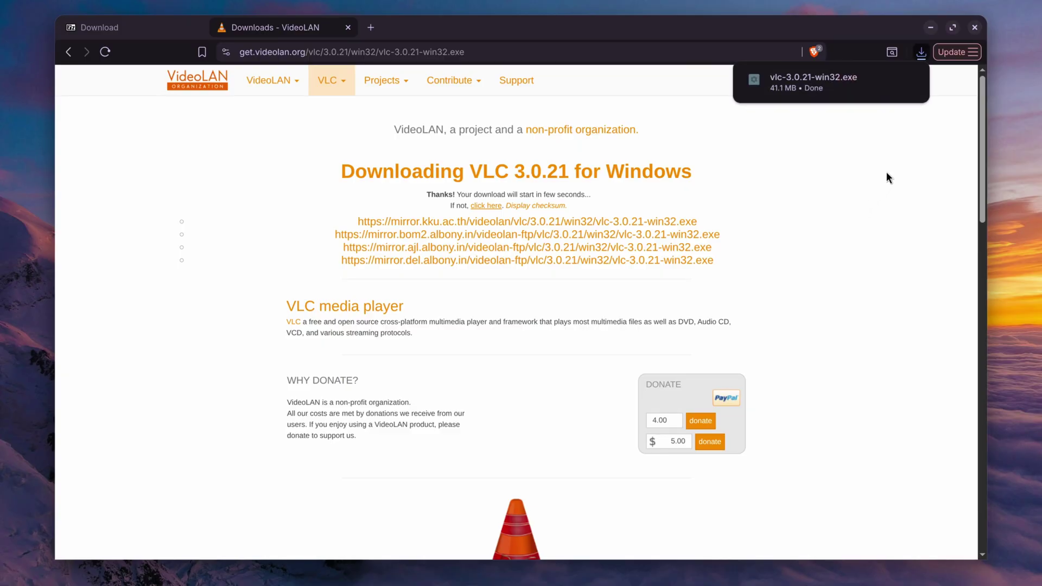
Reveal the desktop and open the Downloads folder in Files.
key("super+d")
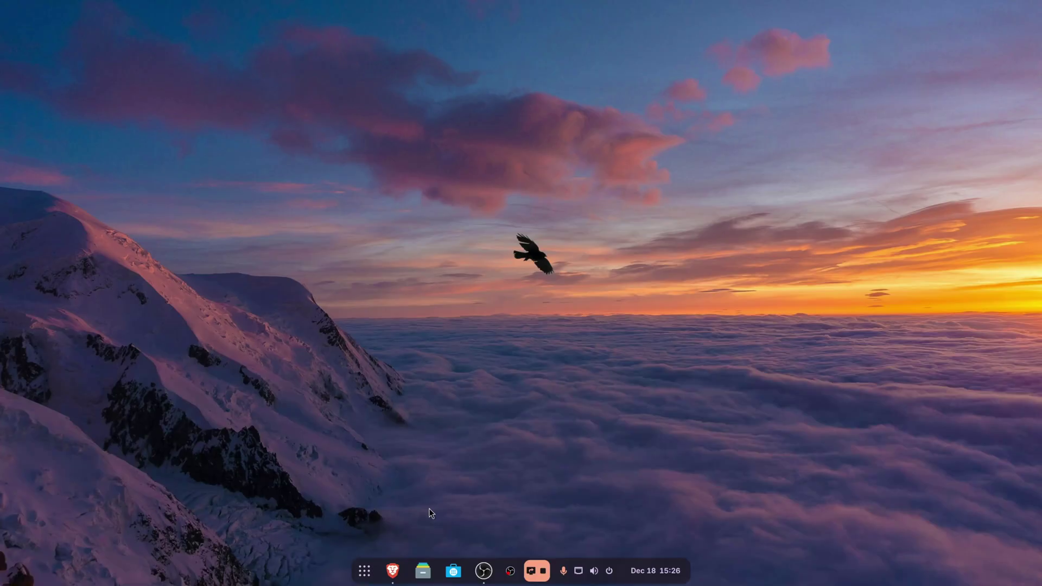
left_click(426, 576)
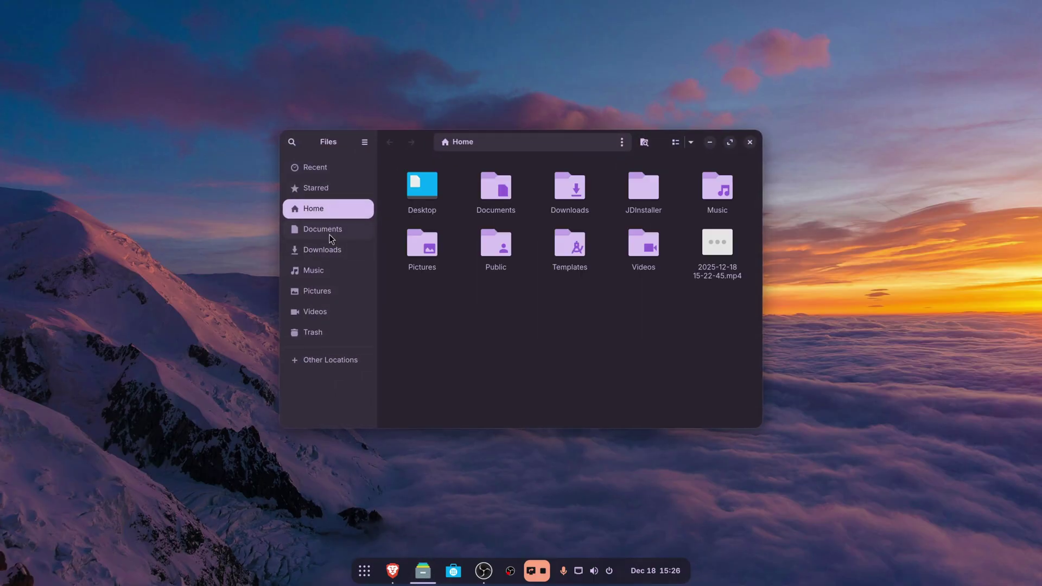
left_click(328, 253)
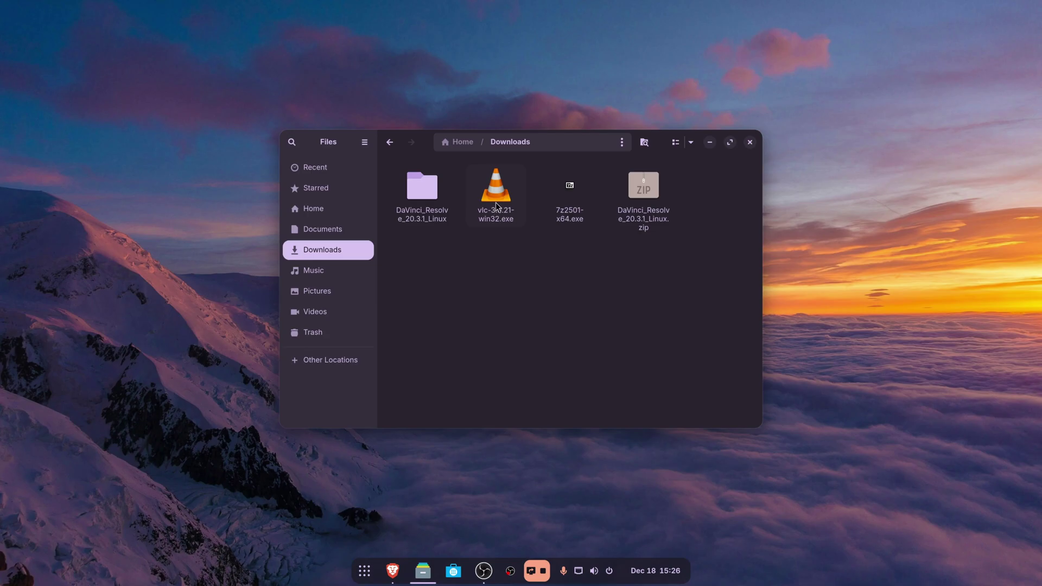
left_click_drag(329, 143, 269, 121)
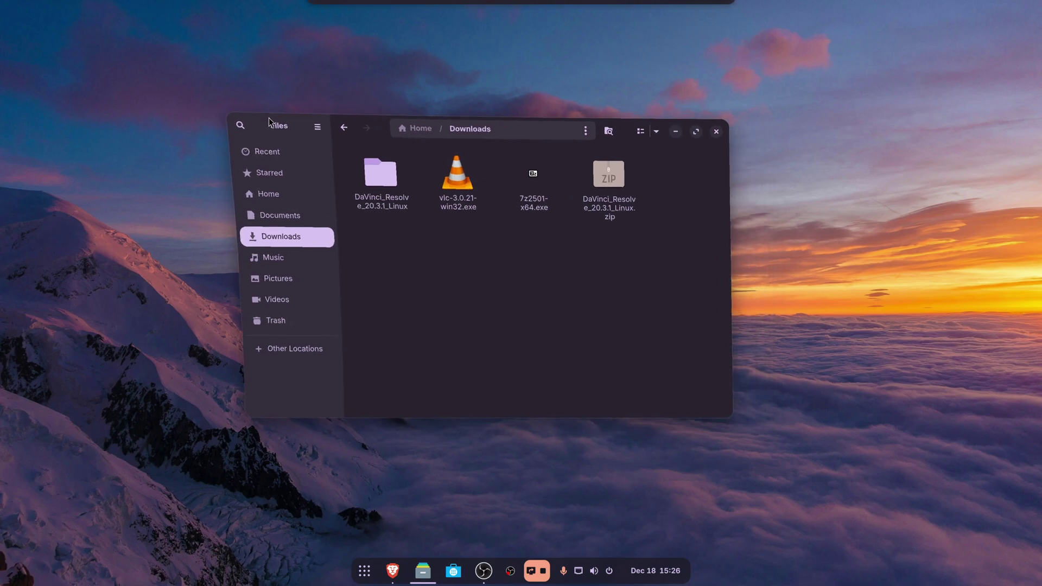
Install 7-Zip 25.01 (x64) from 7z2501-x64.exe as a Windows application into the default folder.
right_click(516, 172)
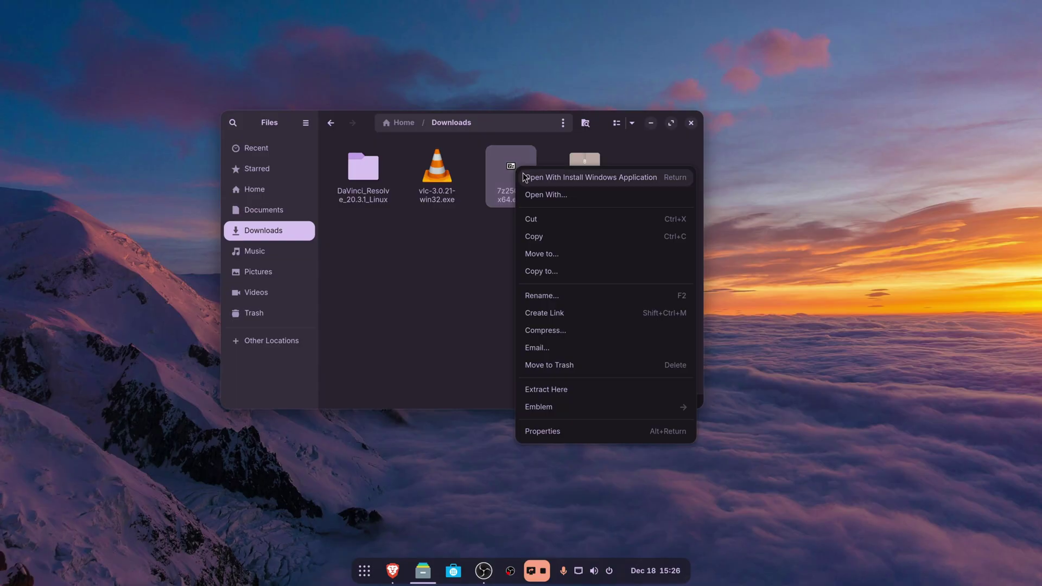
left_click(624, 182)
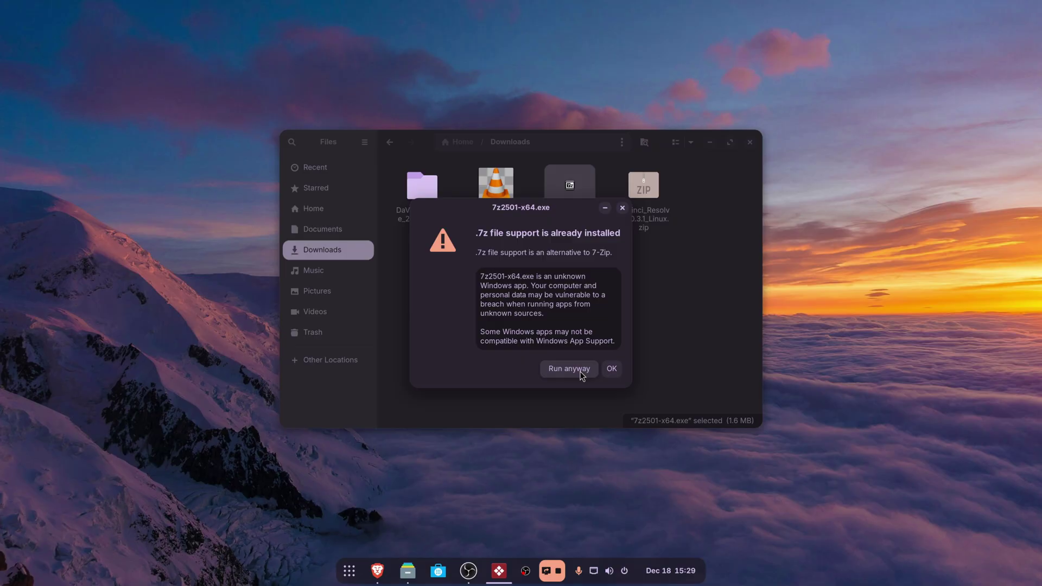
left_click(579, 369)
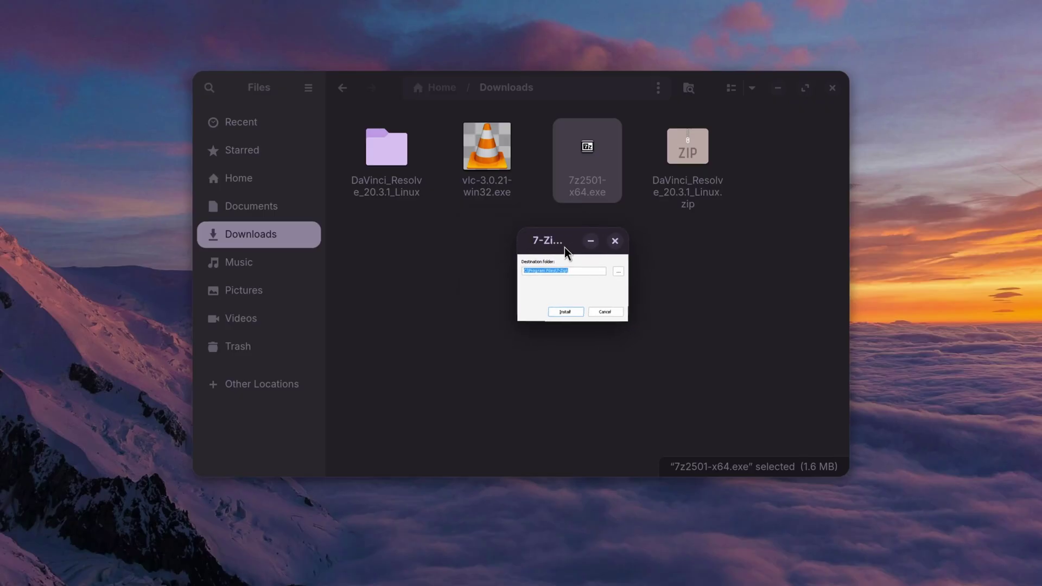
left_click_drag(564, 246, 531, 262)
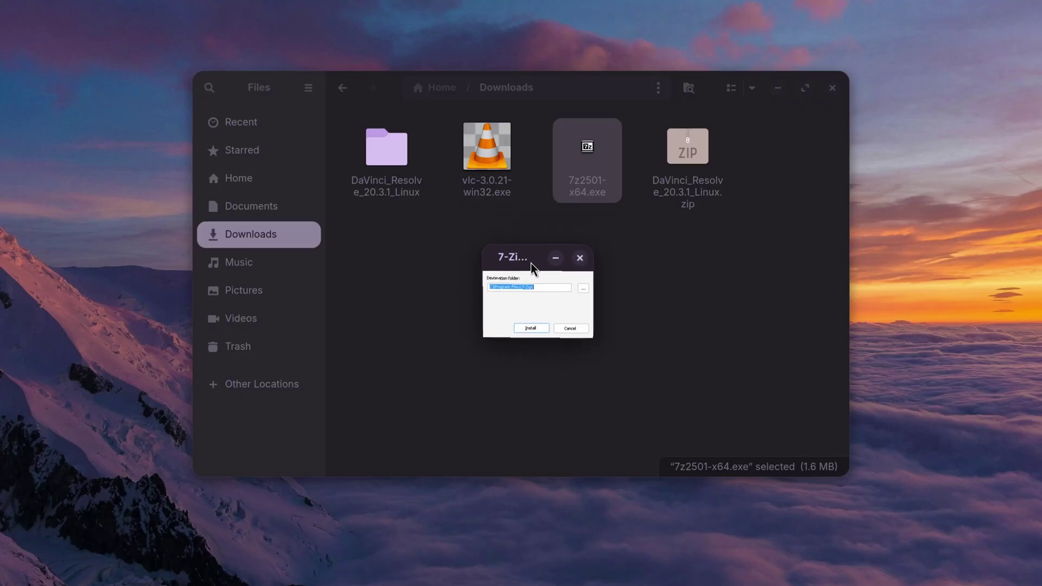
left_click(537, 330)
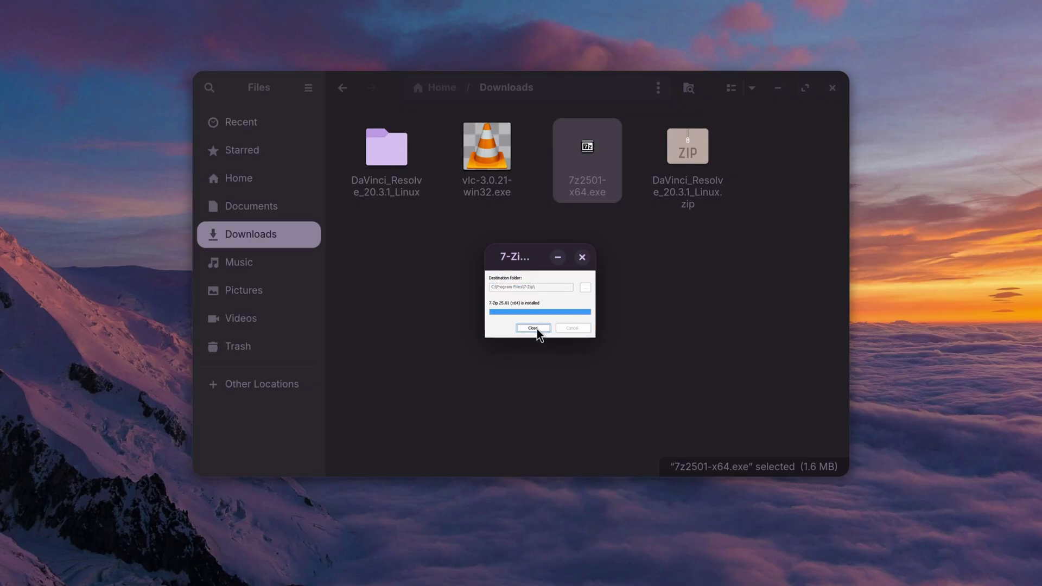
left_click(533, 328)
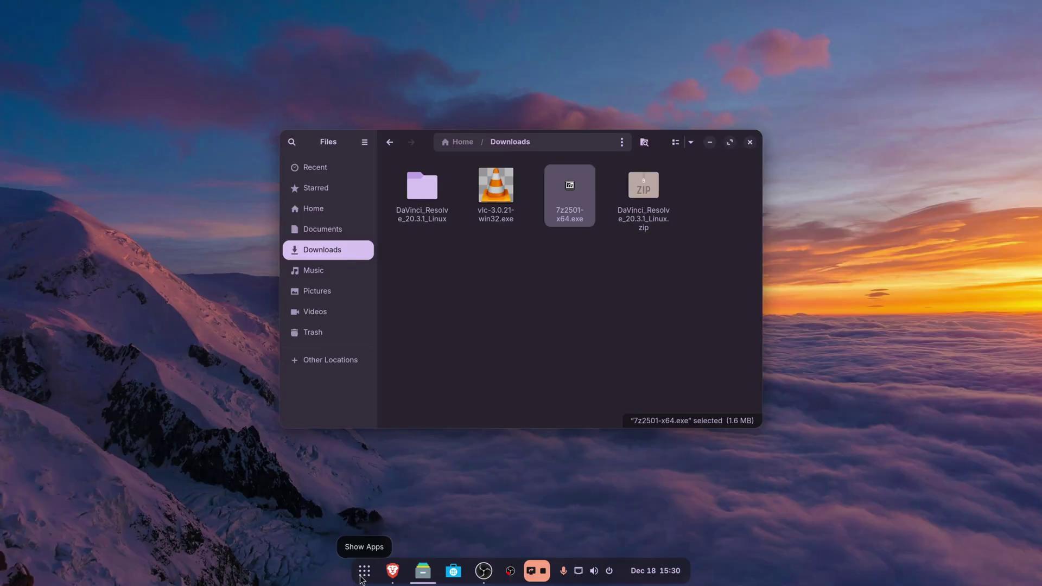
left_click(364, 574)
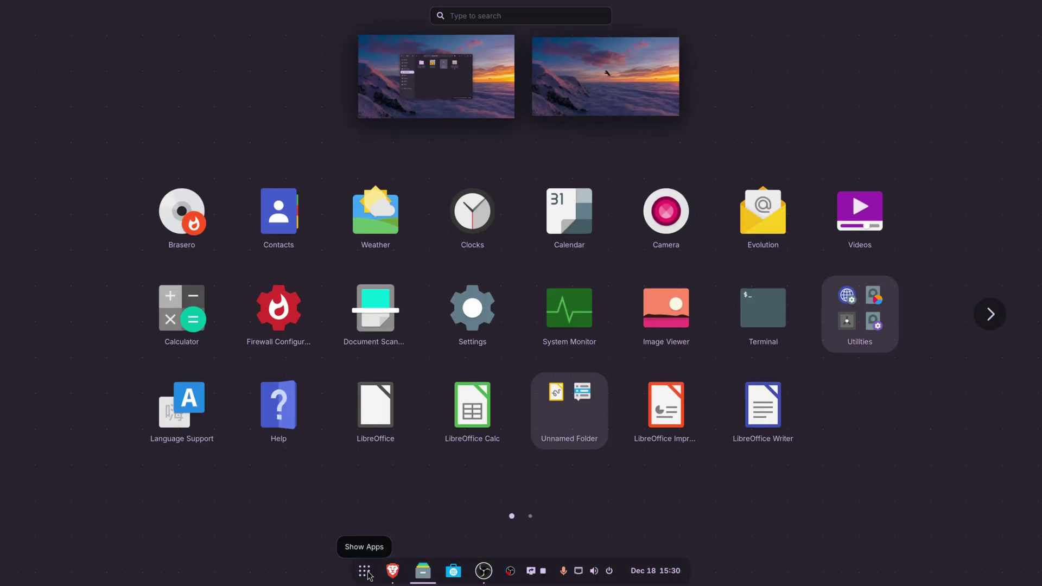
type("7z")
key("BackSpace")
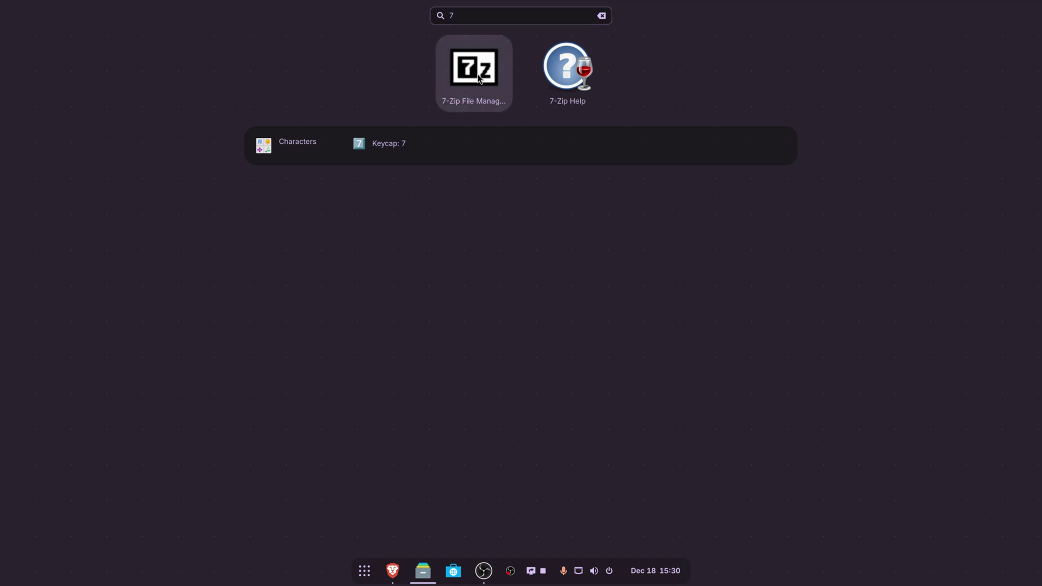
left_click(479, 78)
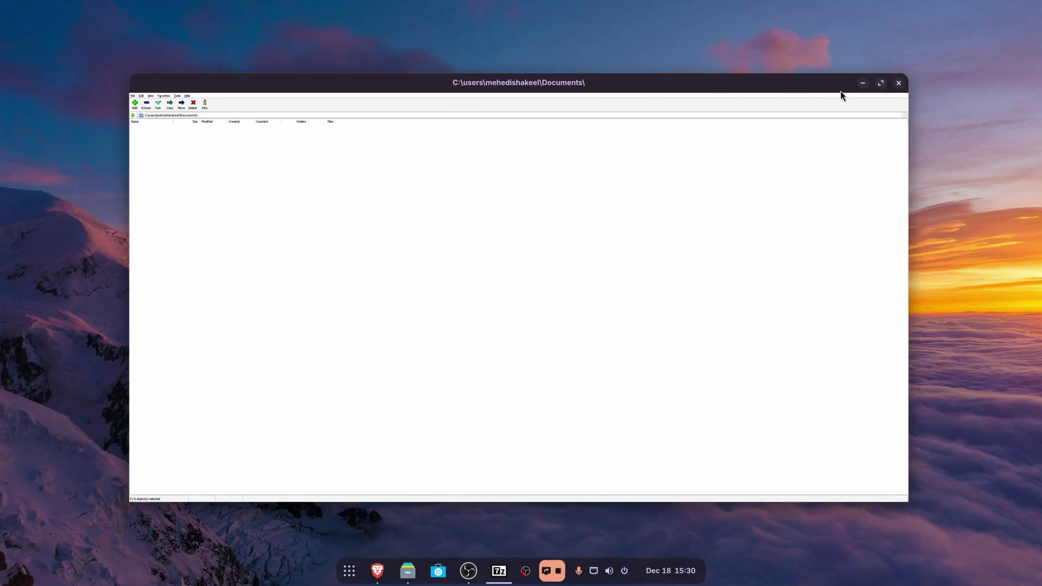
Close the 7-Zip File Manager and run the VLC installer as a Windows application.
left_click(899, 82)
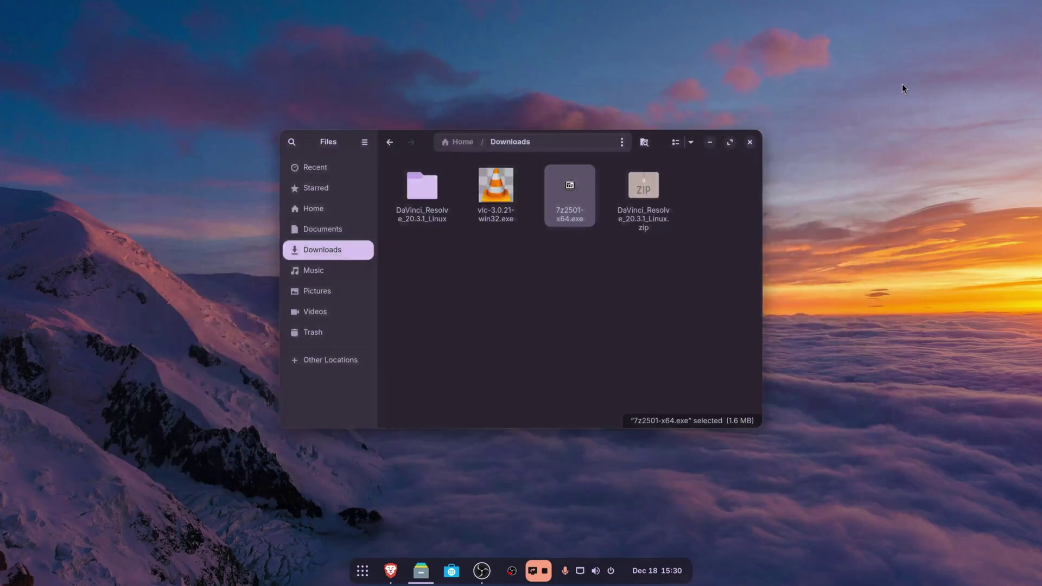
left_click(558, 276)
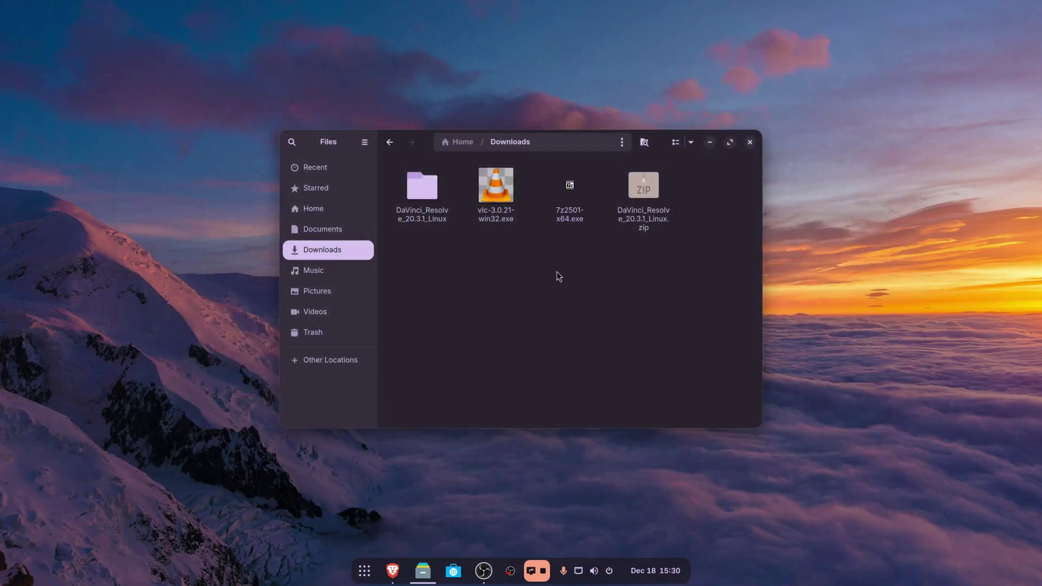
right_click(502, 193)
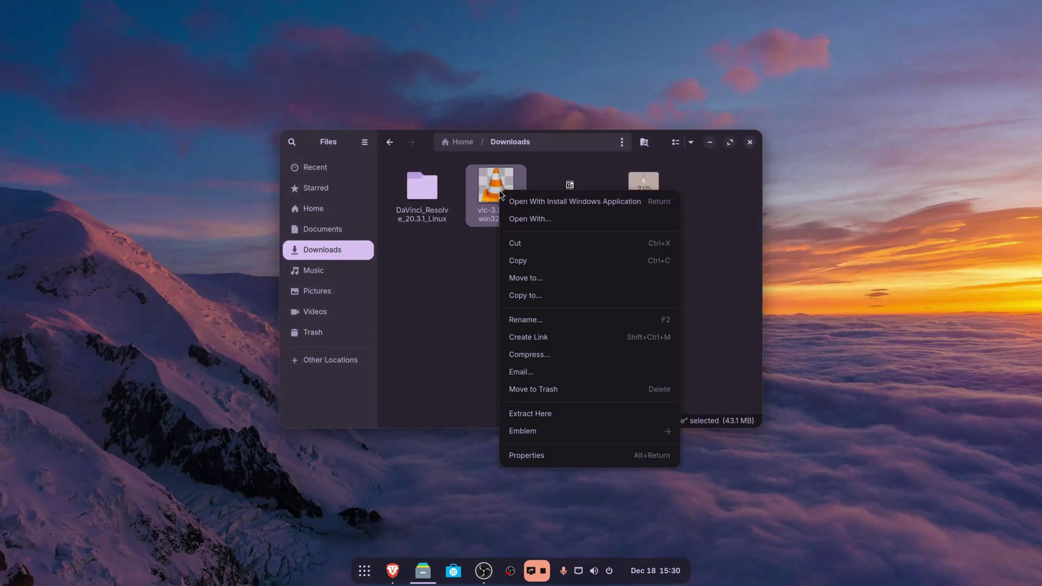
left_click(542, 205)
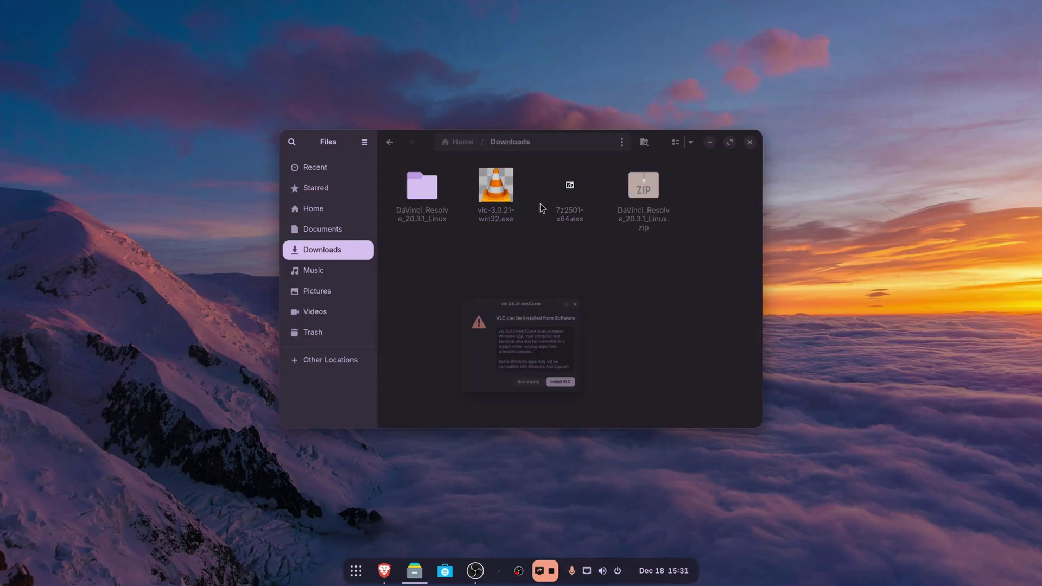
left_click(526, 360)
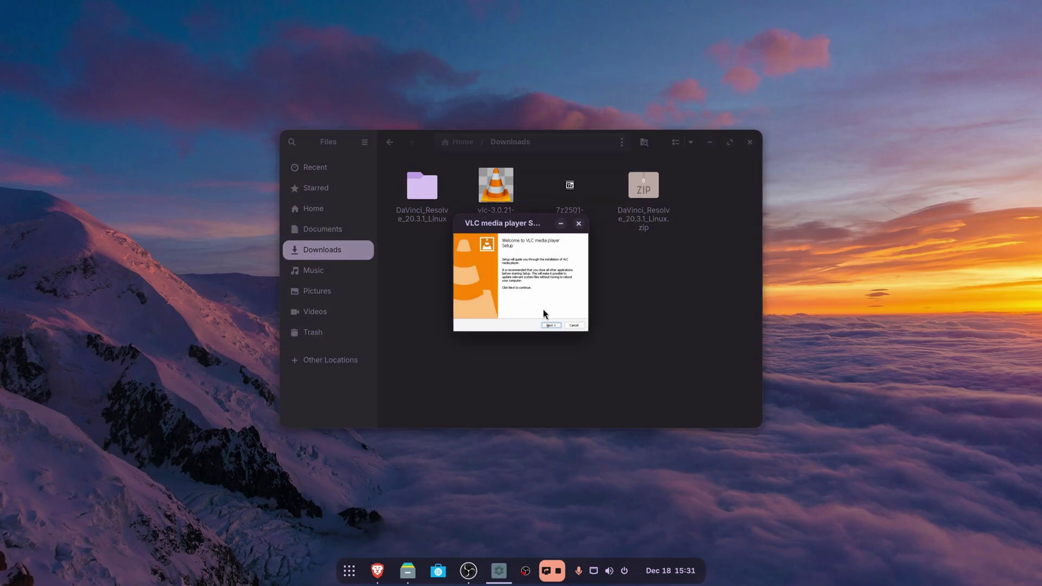
Complete the VLC setup wizard with the licence accepted and default components and folder.
left_click_drag(523, 225, 554, 281)
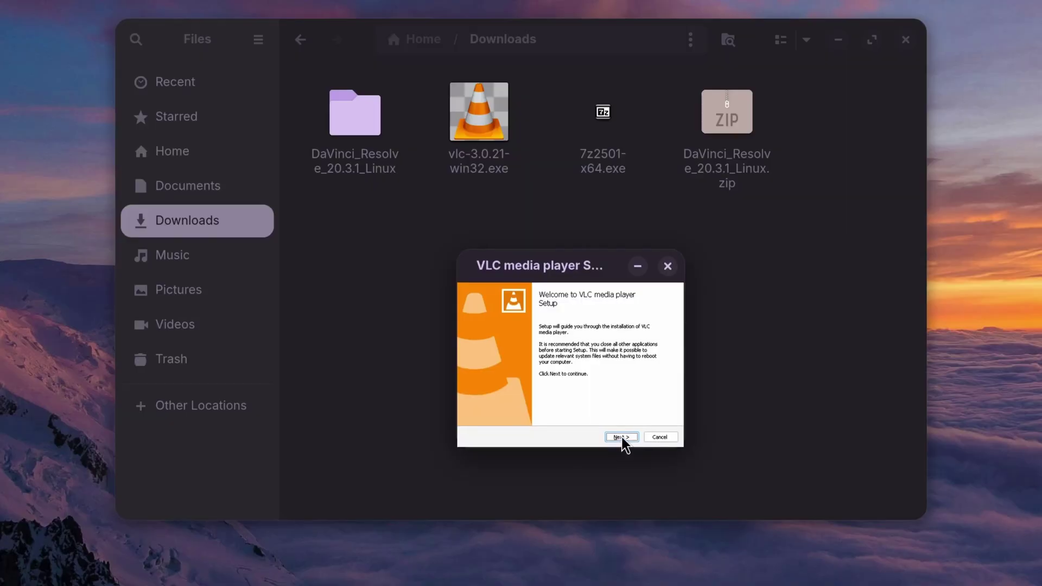
left_click(581, 380)
left_click(581, 379)
left_click(621, 437)
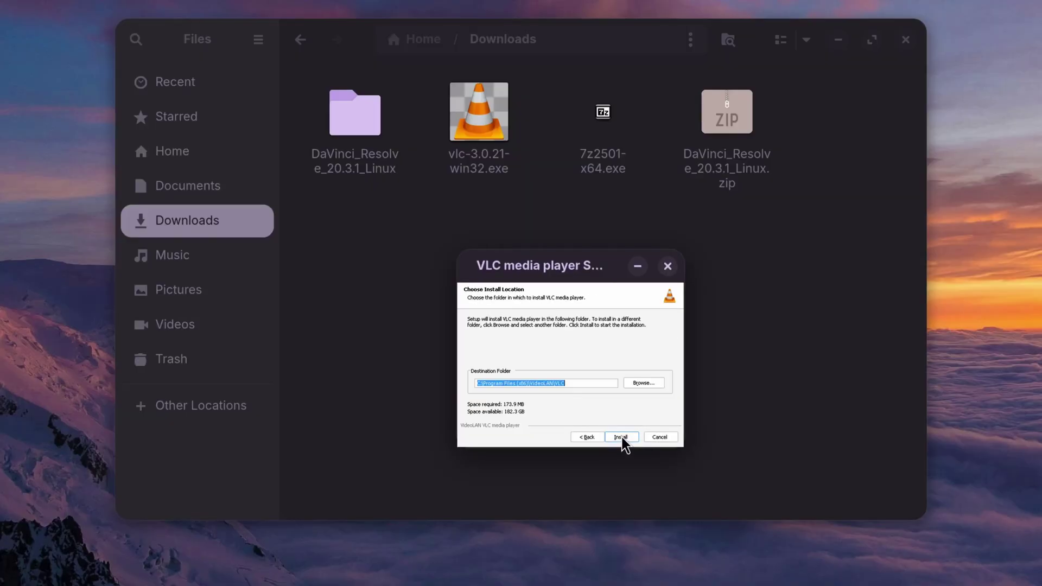
left_click(622, 437)
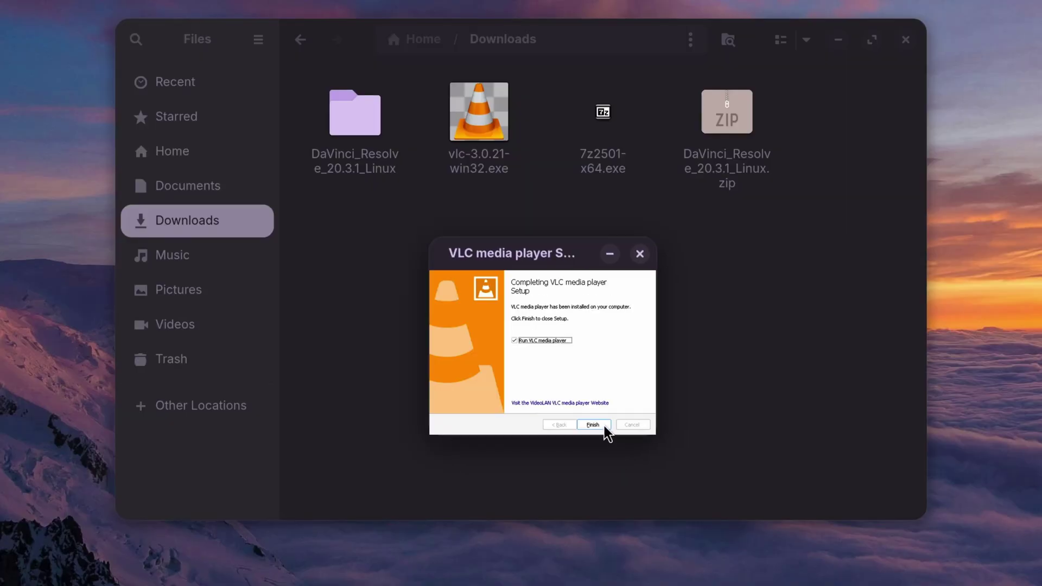
left_click(605, 428)
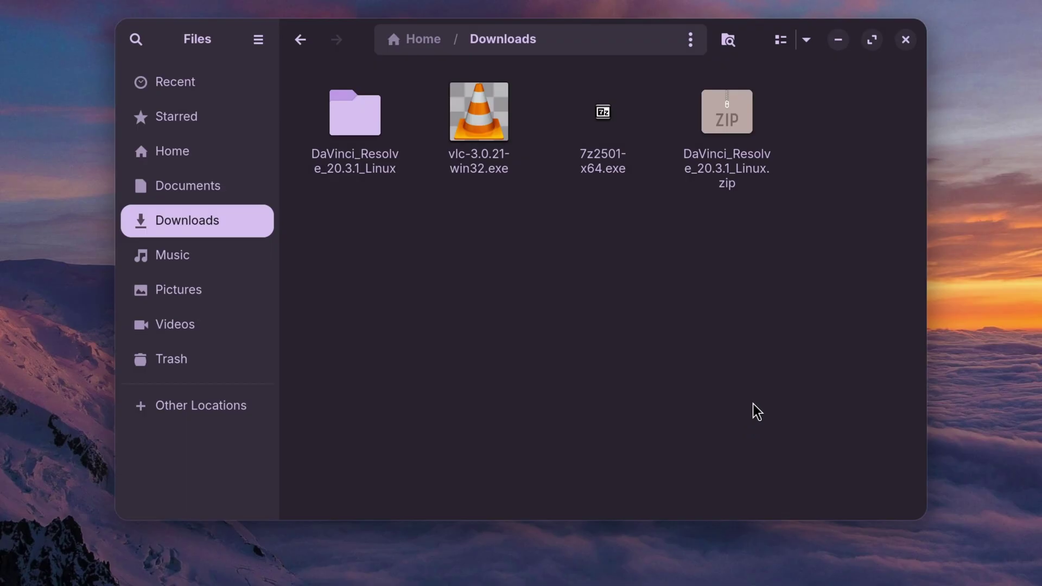
Dismiss VLC's privacy notice, enlarge then close the player, and select both installers for removal.
left_click(624, 409)
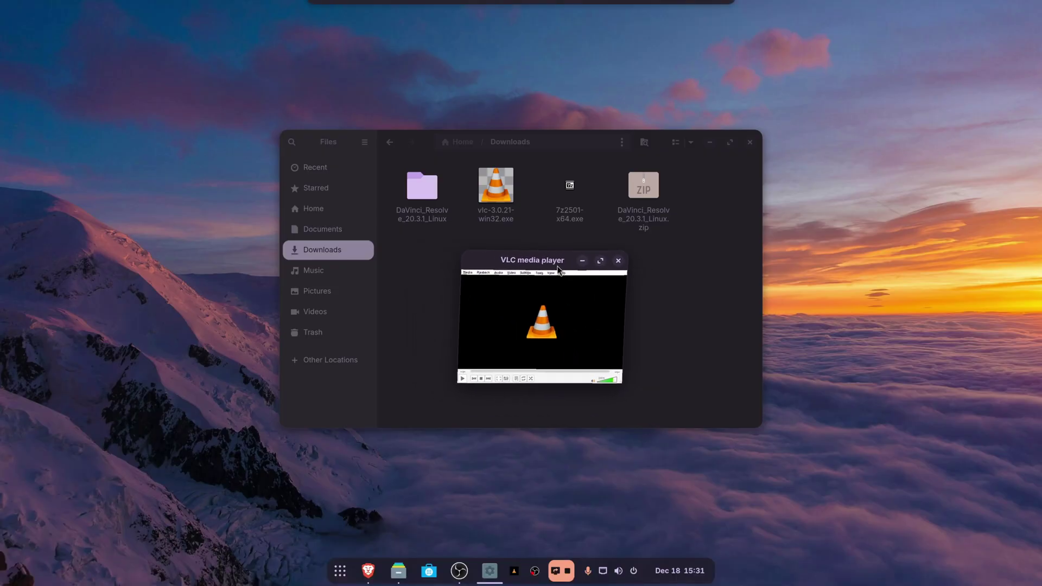
left_click_drag(560, 270, 294, 70)
left_click_drag(347, 184, 944, 494)
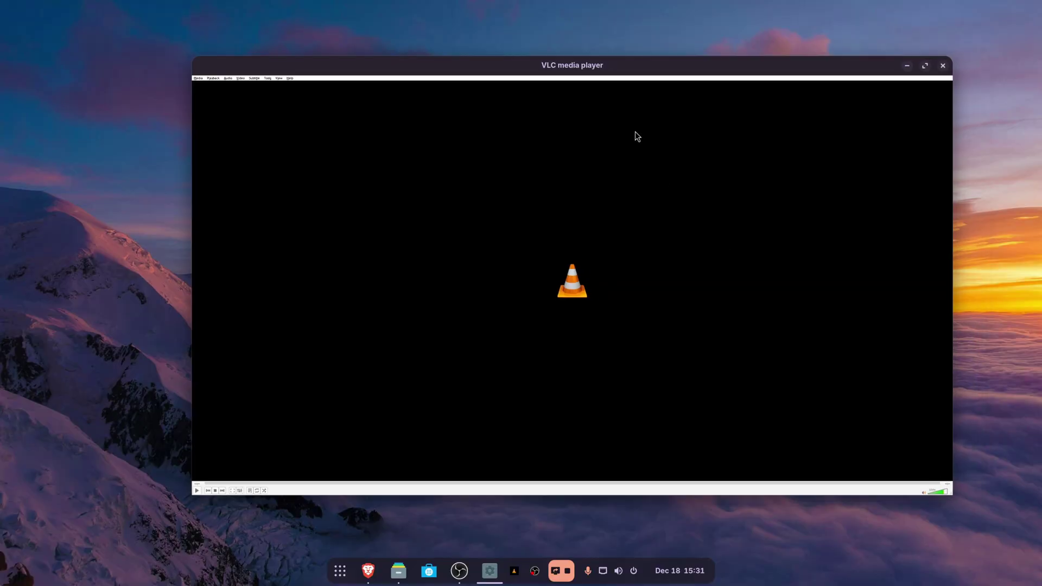
left_click(942, 65)
left_click_drag(587, 266, 495, 184)
right_click(505, 189)
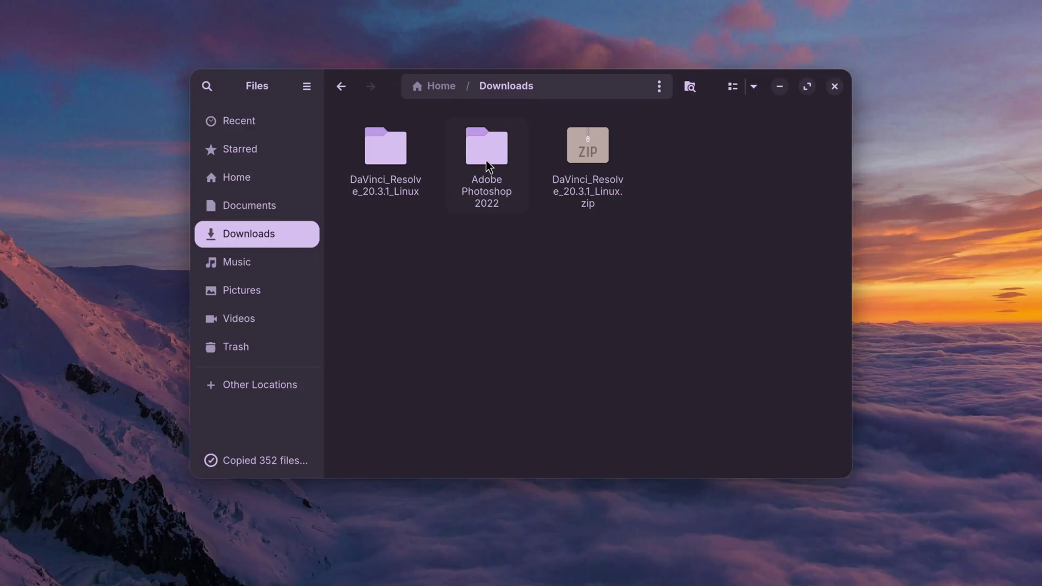
Open the nested Adobe Photoshop 2022 folder and run its Set-up.exe installer.
double_click(496, 158)
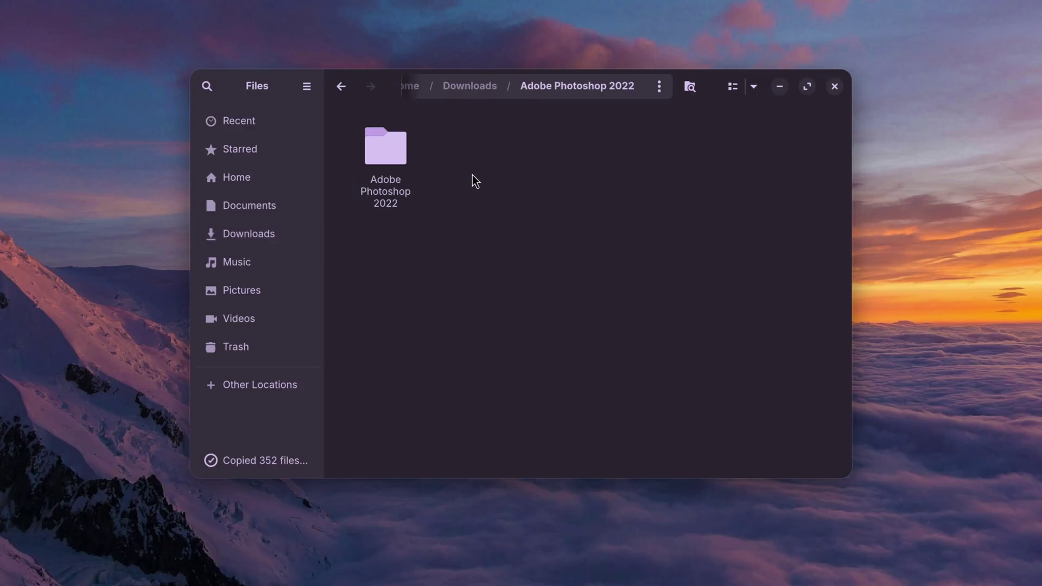
double_click(395, 149)
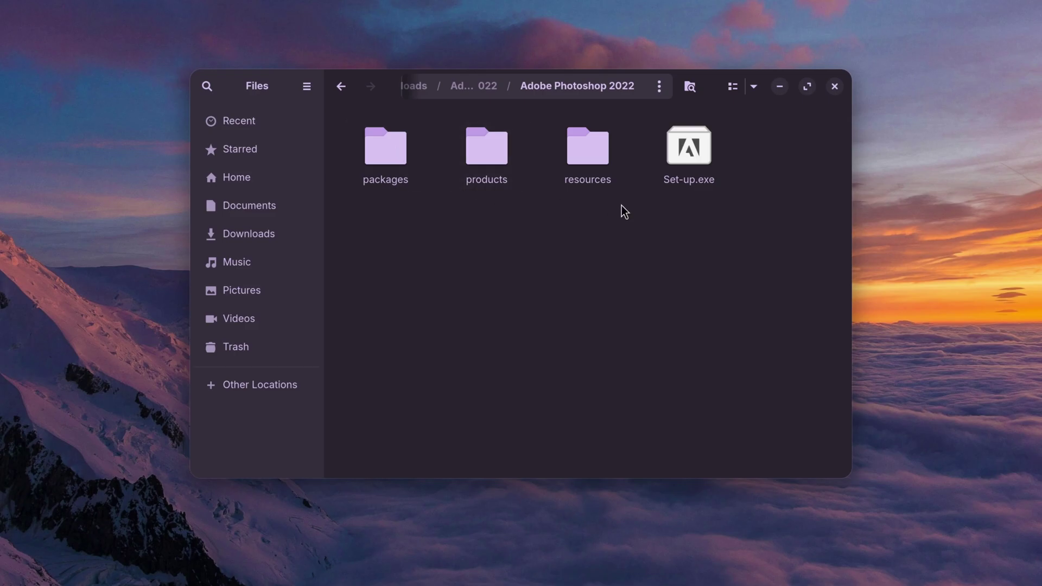
right_click(691, 158)
left_click(712, 168)
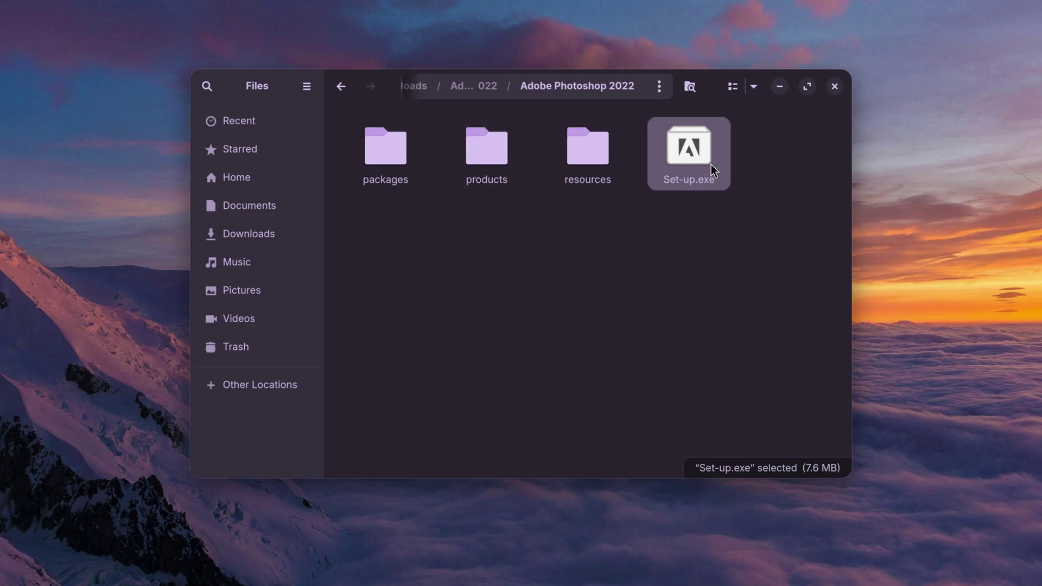
left_click_drag(276, 86, 242, 88)
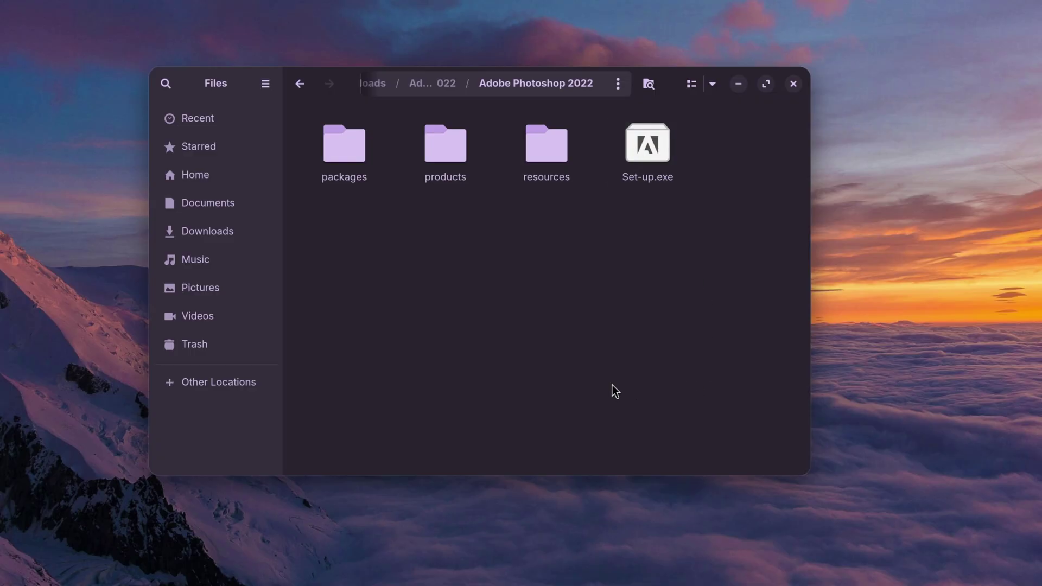
Run qbittorrent_5.1.2_x64_setup.exe from HDD > Softwares with Install Windows Application.
left_click(241, 369)
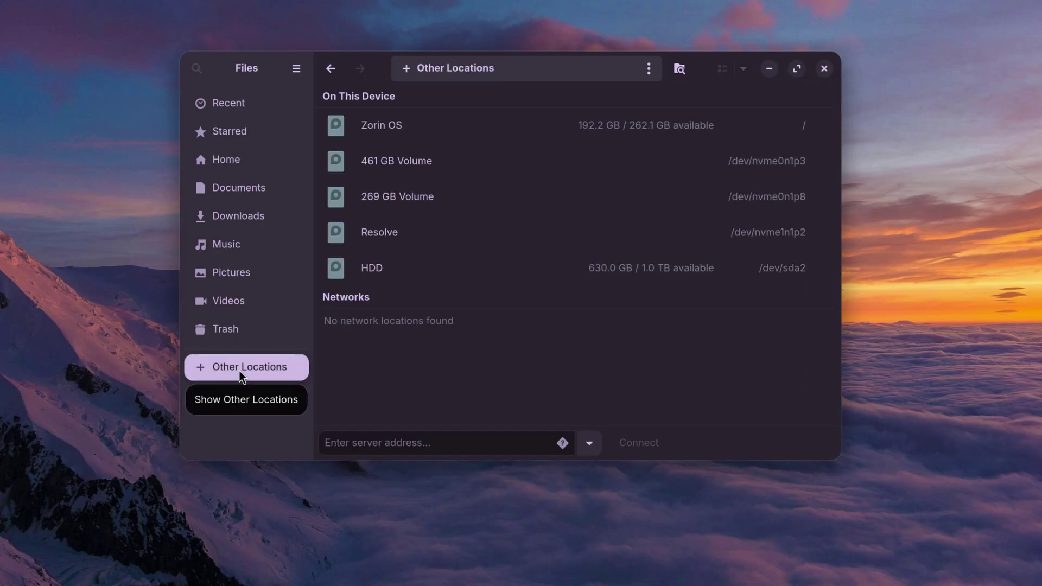
left_click(372, 270)
double_click(577, 316)
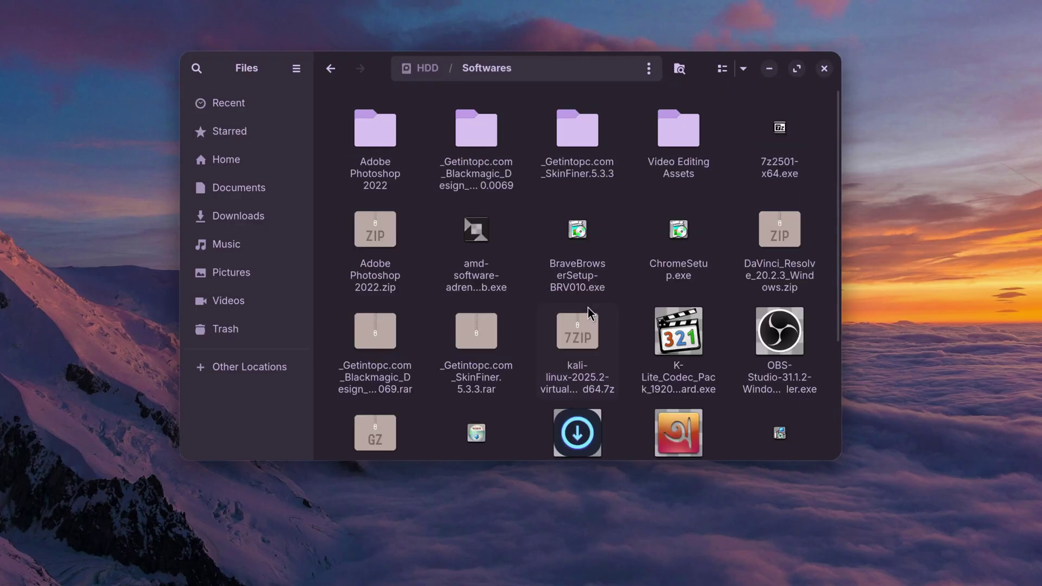
left_click_drag(838, 220, 837, 331)
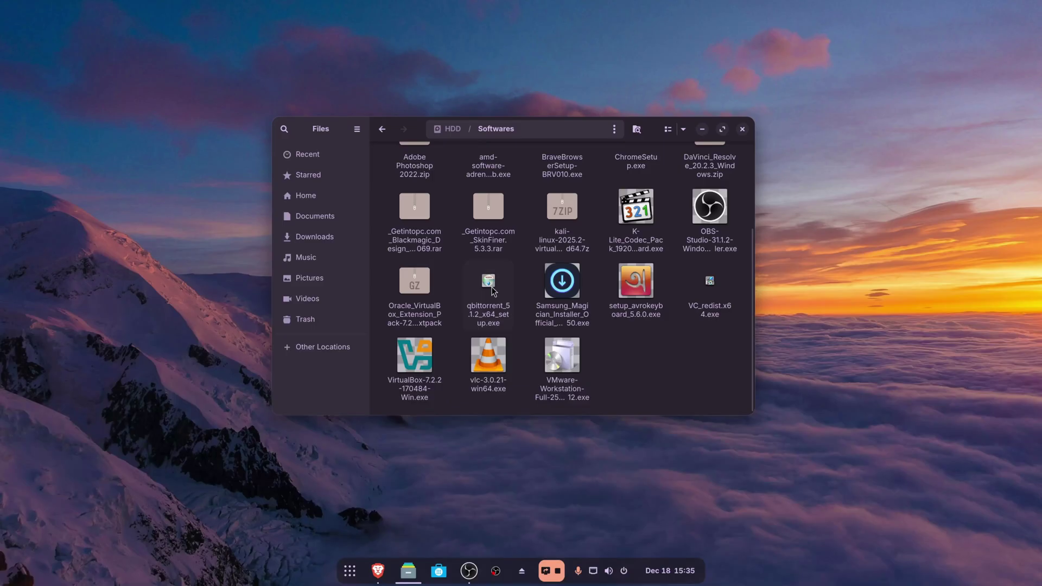
right_click(492, 292)
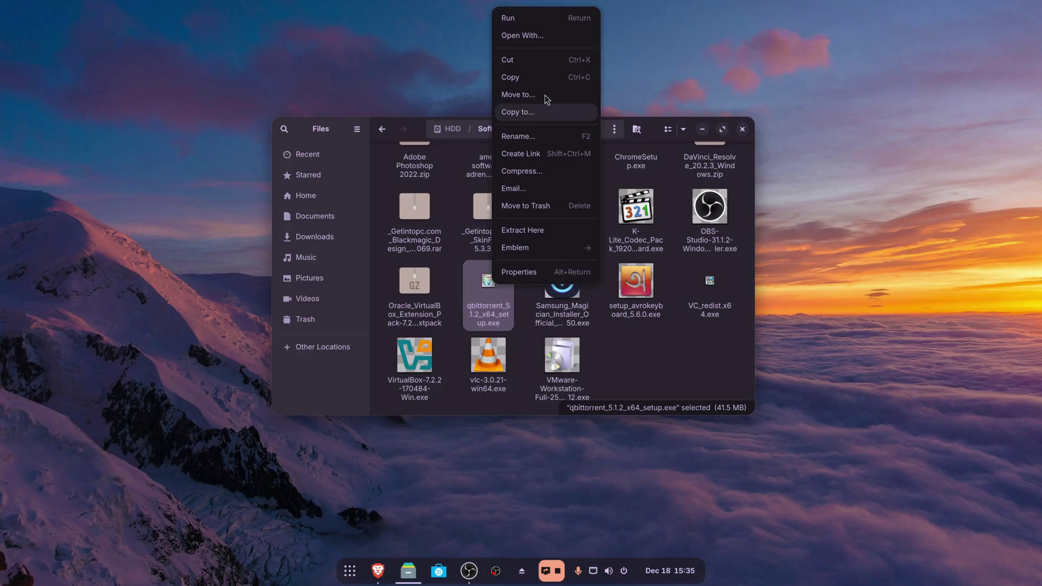
left_click(540, 36)
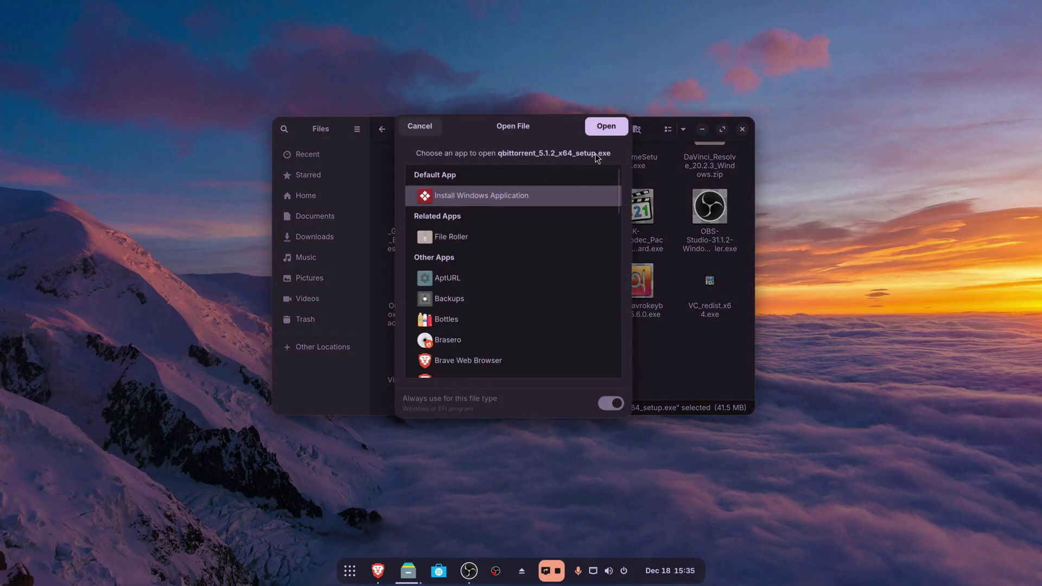
left_click(614, 128)
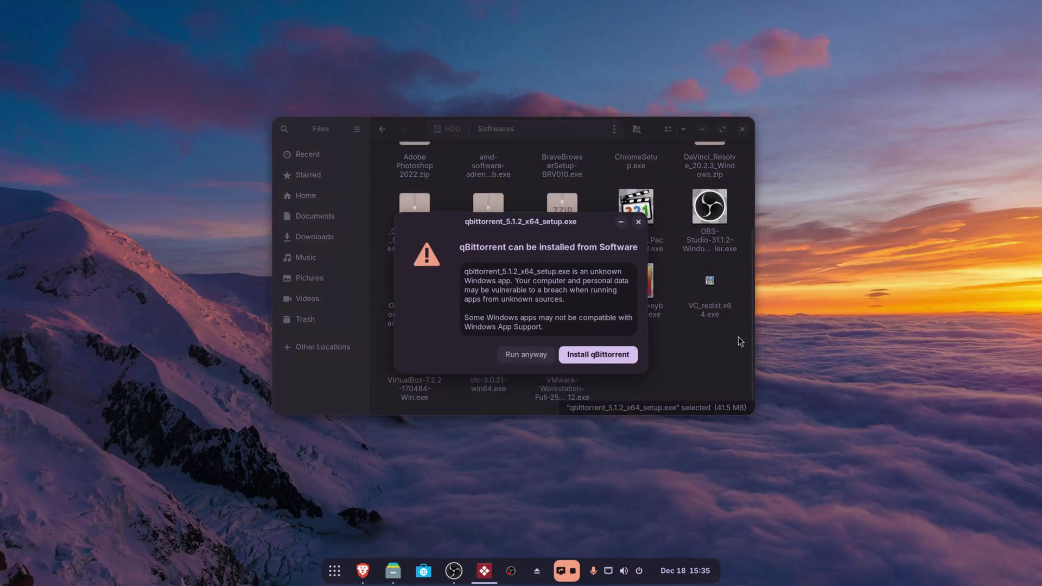
left_click(526, 356)
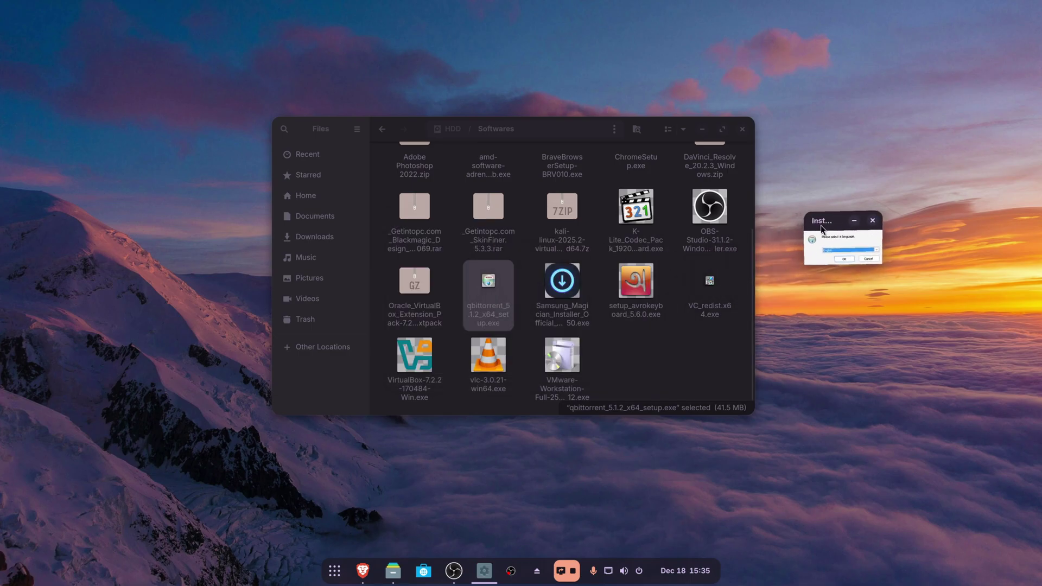
Confirm the language, accept the licence and install qBittorrent with default components.
left_click(842, 262)
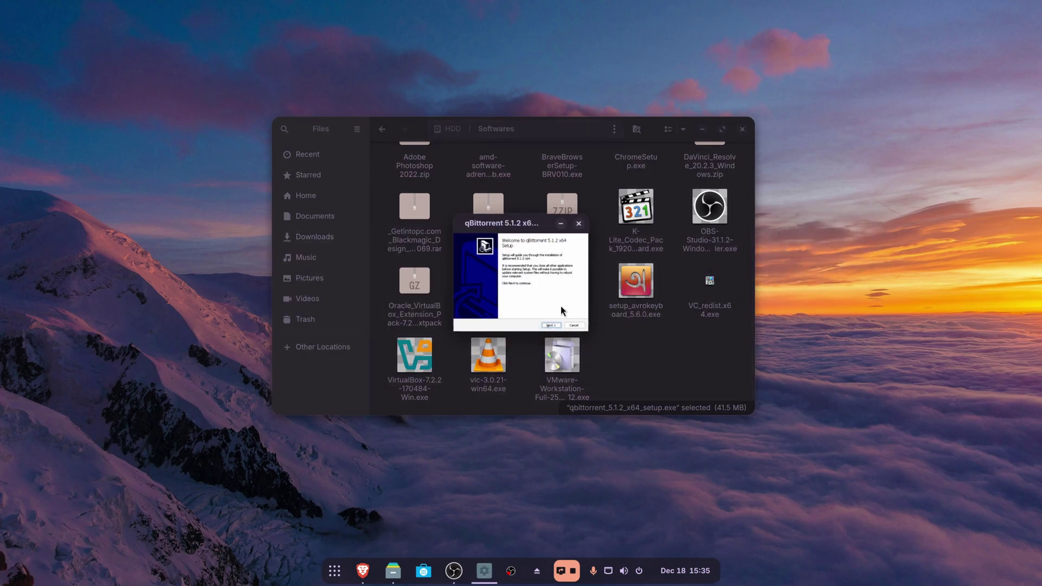
left_click(550, 325)
left_click(550, 325)
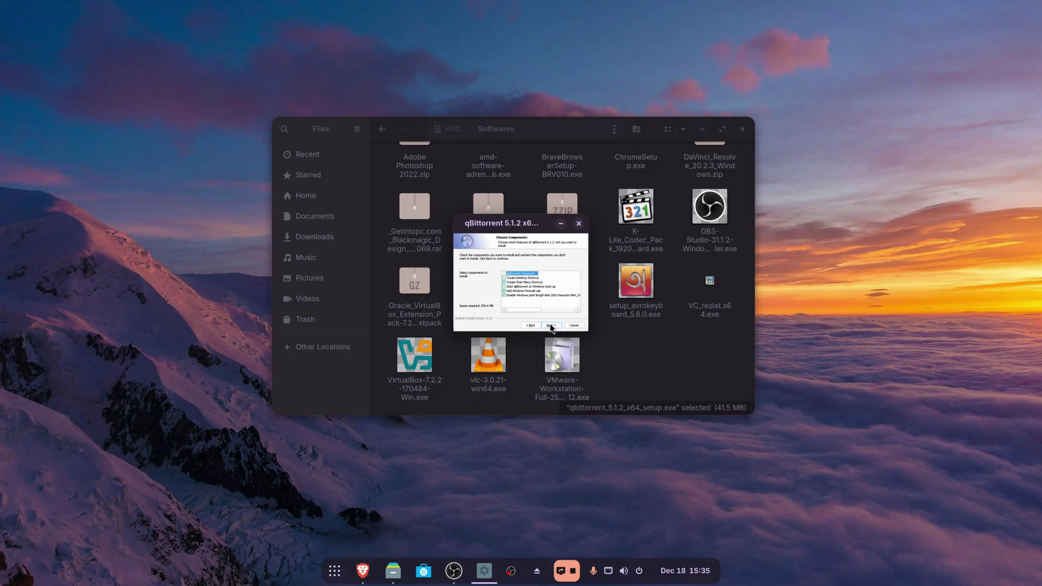
left_click(550, 325)
left_click(550, 325)
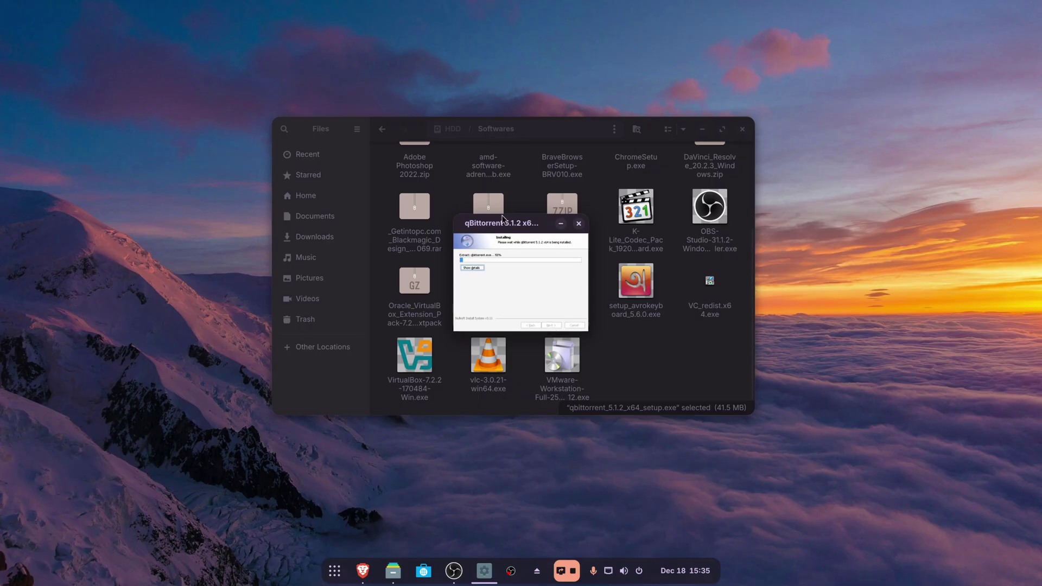
left_click_drag(327, 130, 202, 96)
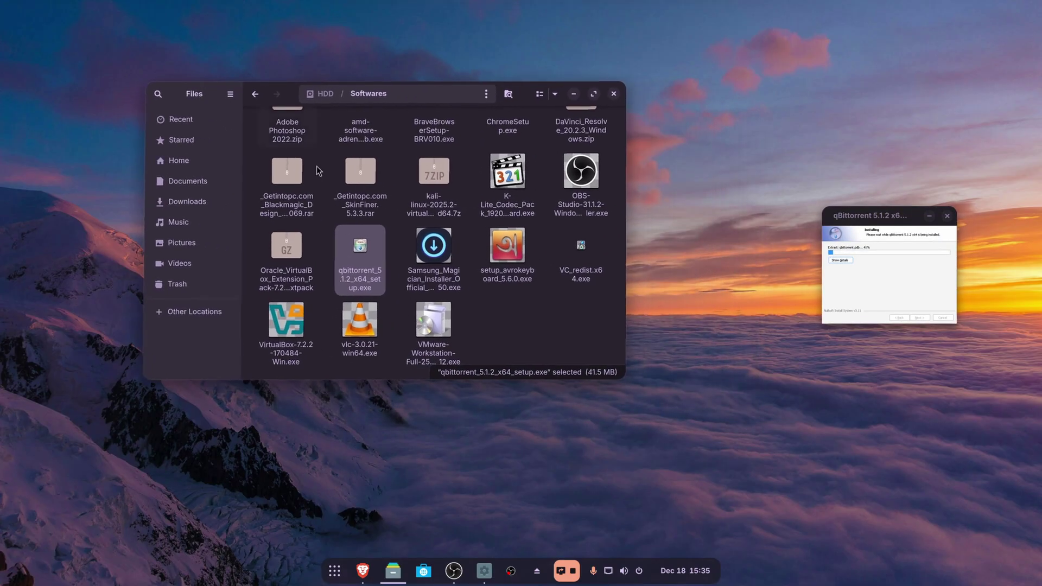
Run the Samsung Magician installer from the Softwares folder.
right_click(432, 248)
left_click(477, 259)
left_click(595, 360)
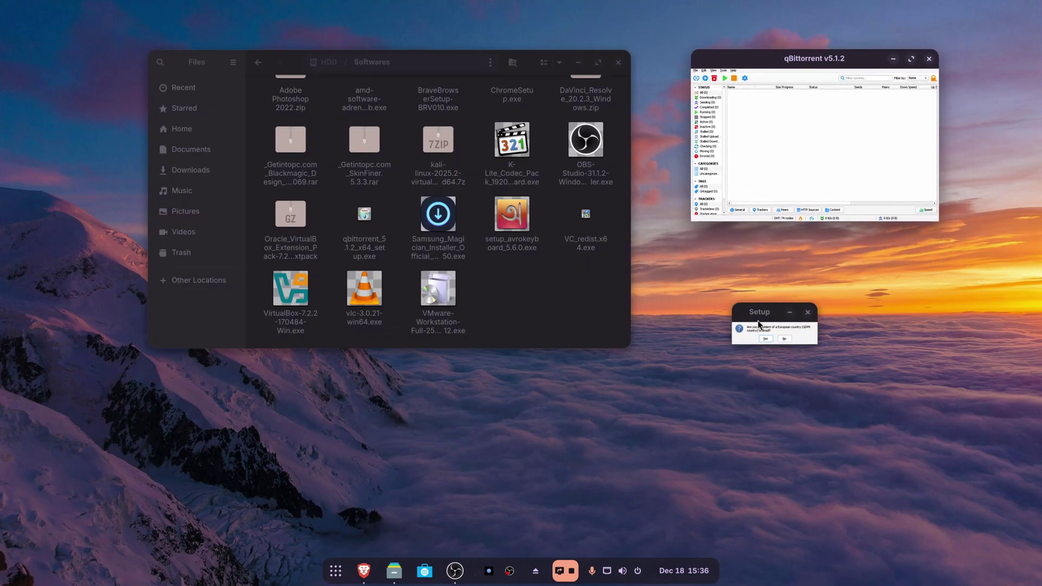
Answer Yes to qBittorrent's GDPR residency prompt and launch ChromeSetup.exe.
left_click_drag(757, 320, 743, 280)
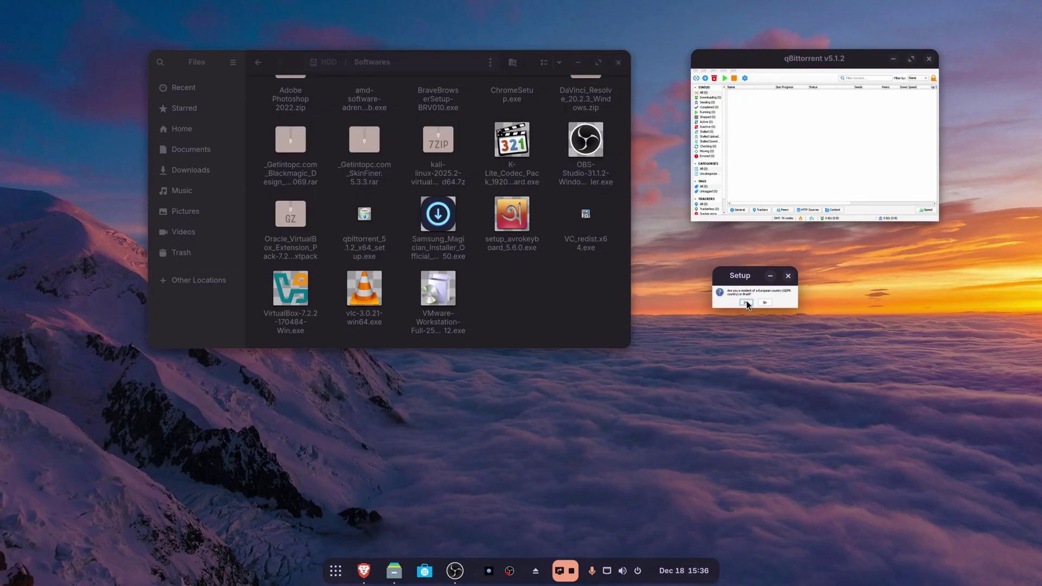
left_click(746, 303)
double_click(511, 95)
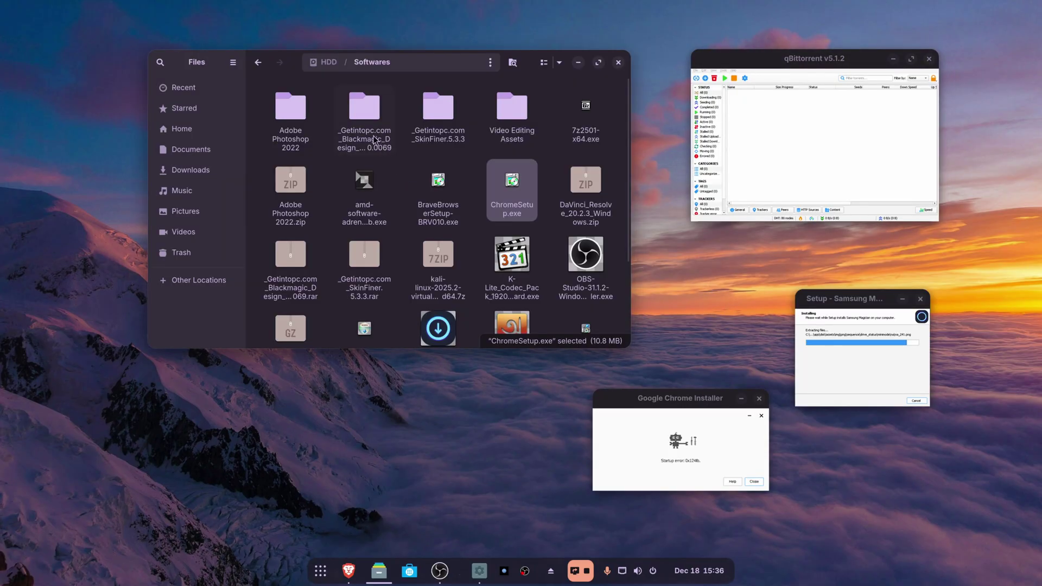
Open the Getintopc Blackmagic Design folder and dismiss the app chooser for Install Resolve 19.0.exe.
double_click(374, 139)
double_click(298, 116)
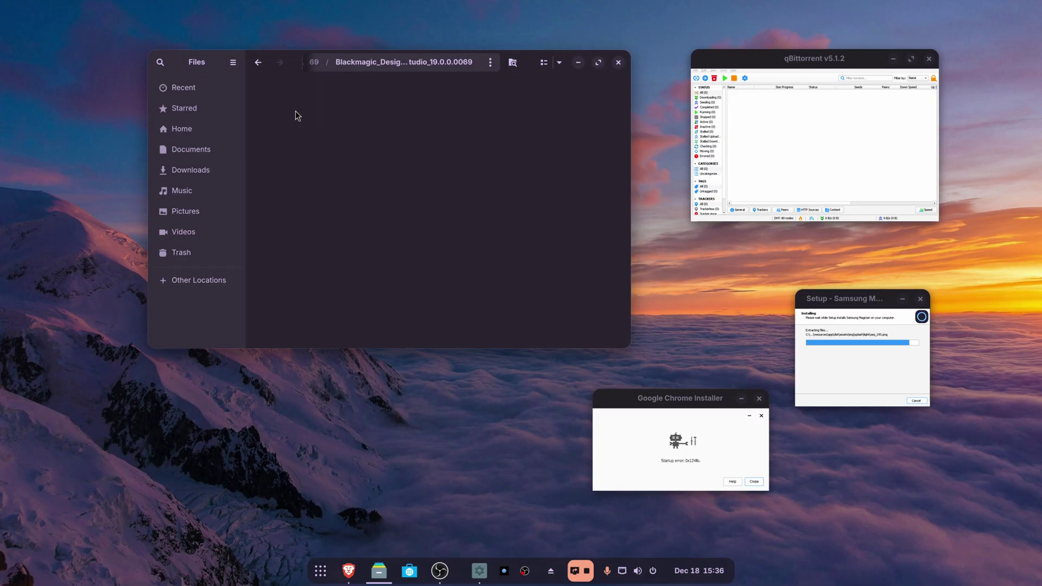
double_click(438, 109)
key("Escape")
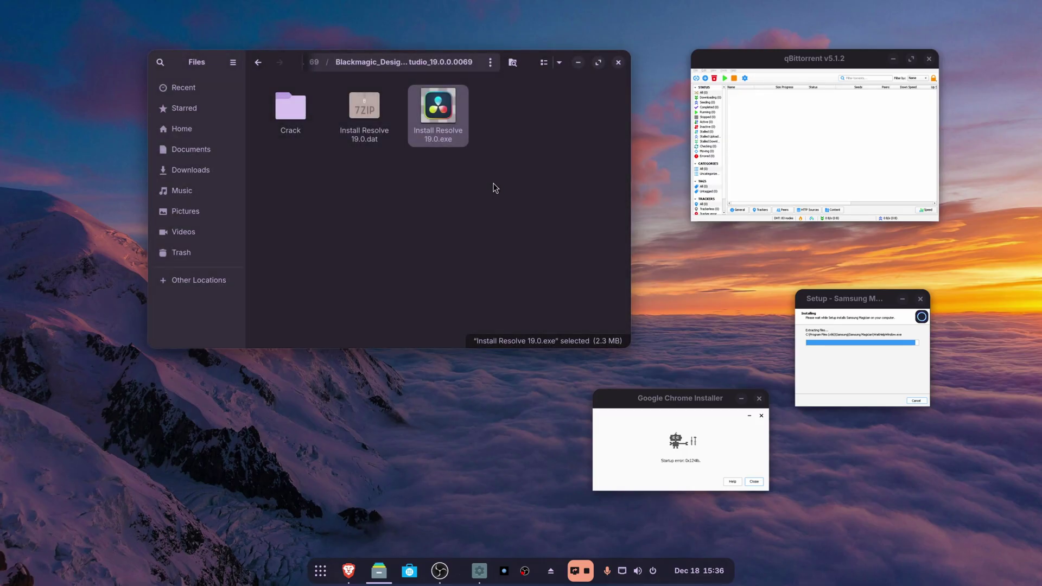
Run Install Resolve 19.0.exe with the Windows app installer, accepting the warning.
right_click(435, 100)
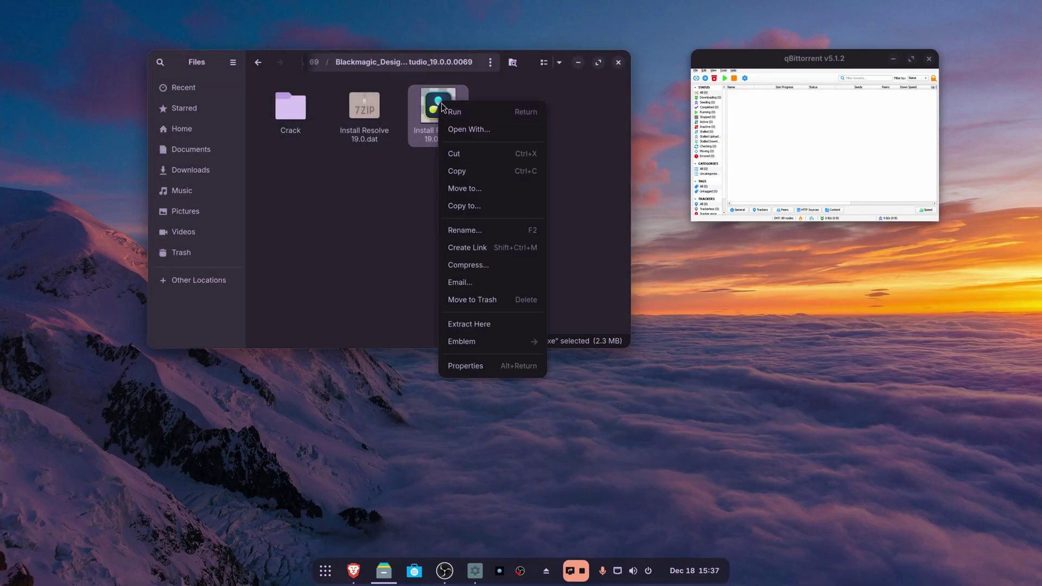
left_click(477, 134)
left_click(475, 61)
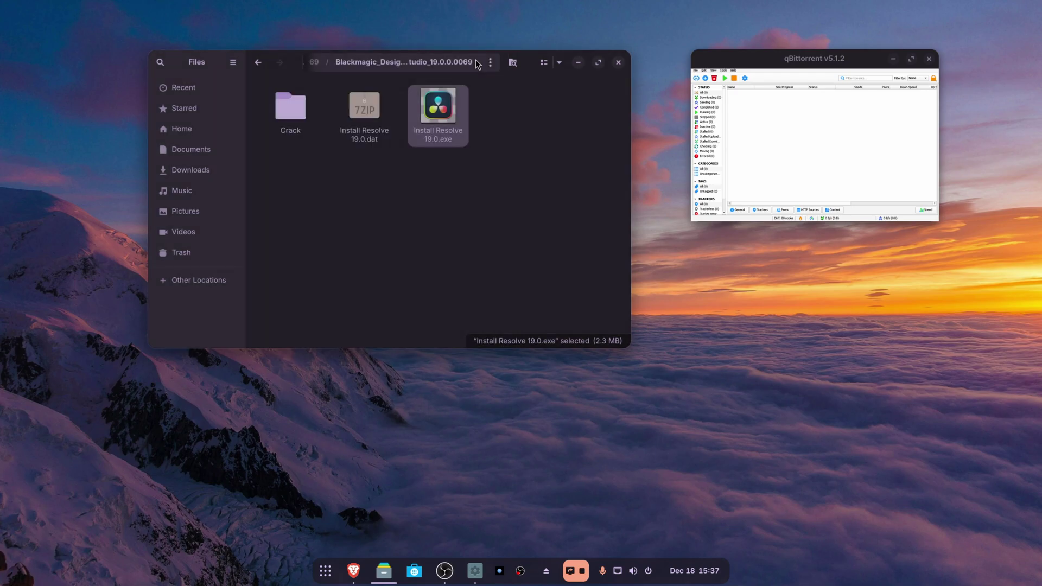
left_click(591, 350)
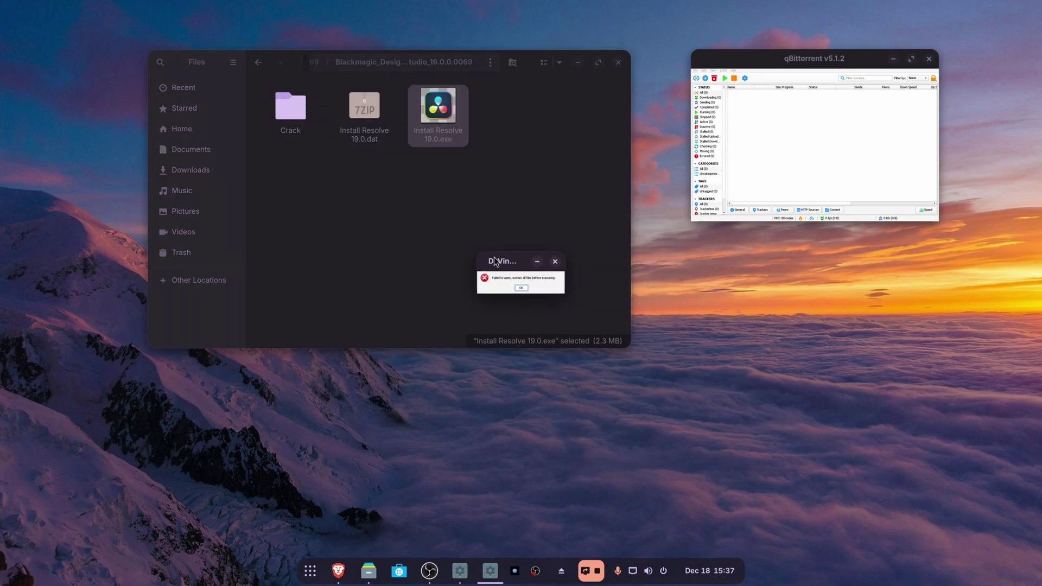
Move the DaVinci Resolve error box aside onto the desktop.
left_click_drag(496, 261, 695, 275)
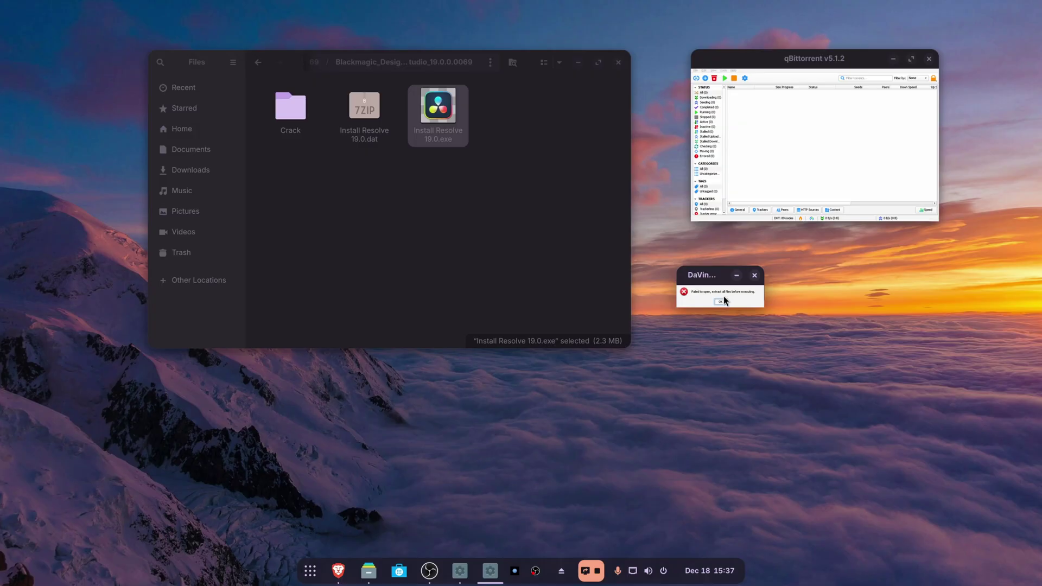